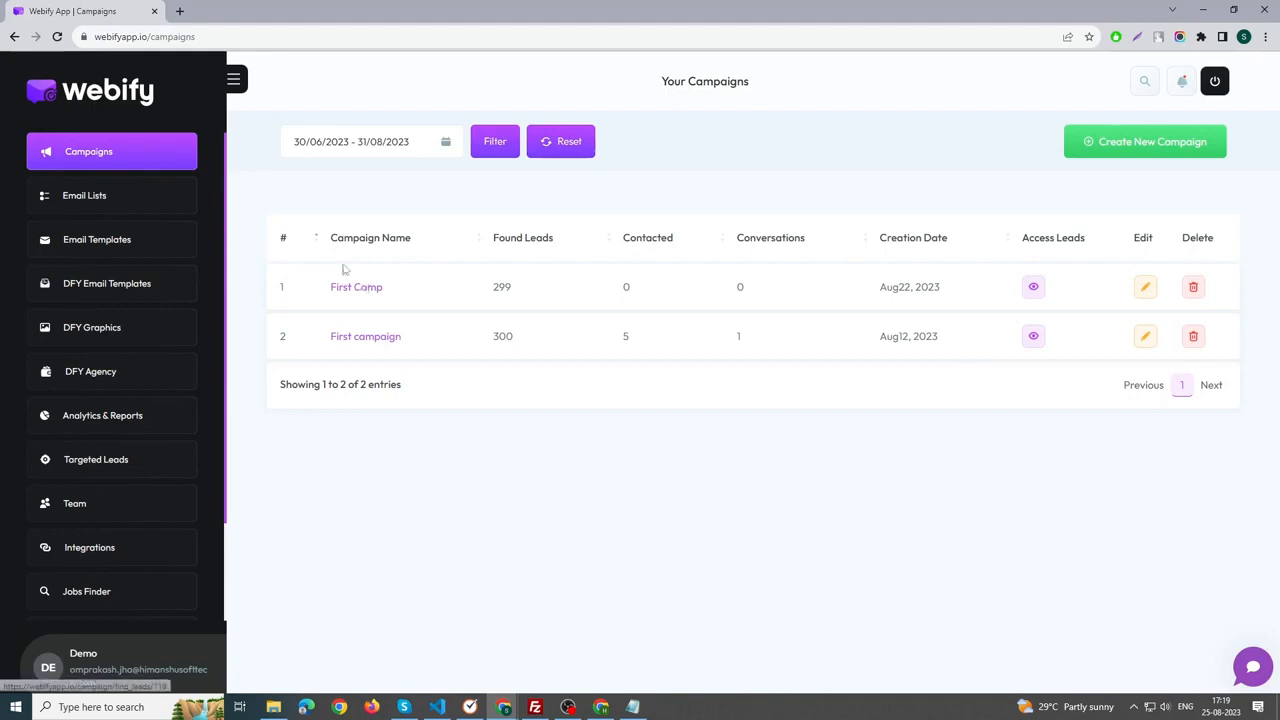
Review the Gmail, Outlook, autoresponder, CRM and Zapier integrations and copy the Zapier API key
scroll(150, 482, "down", 1)
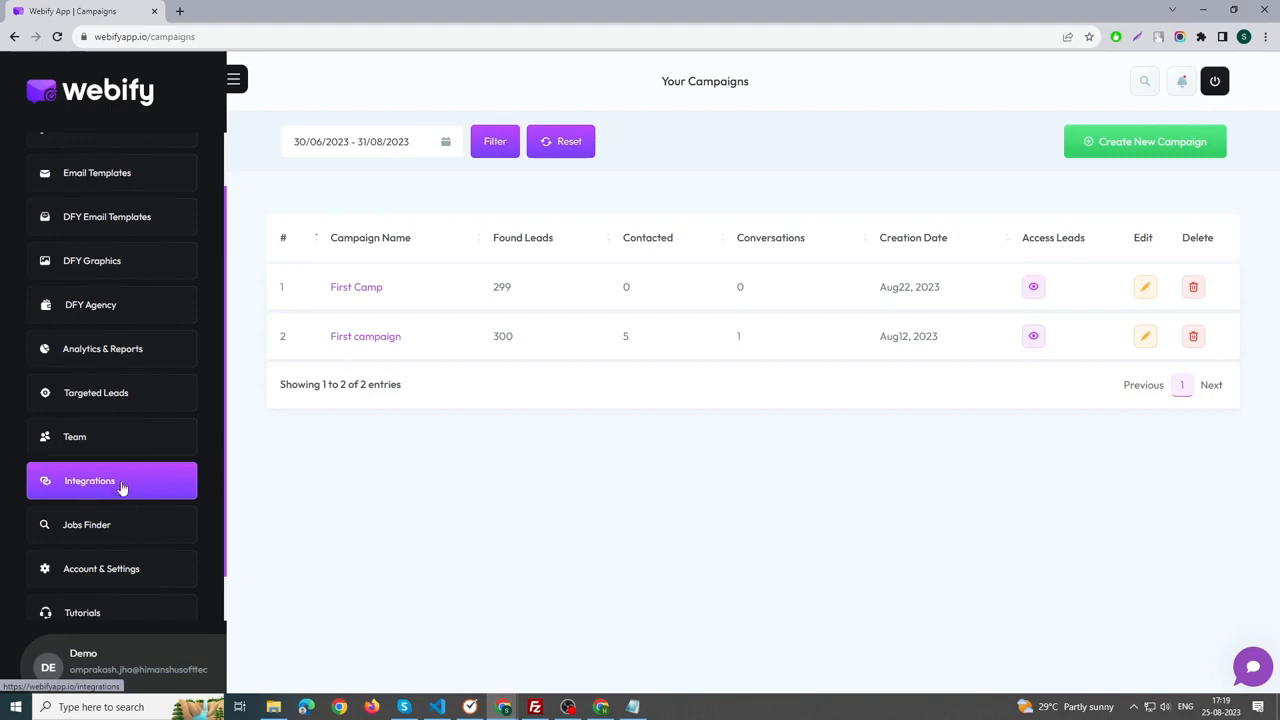
left_click(122, 488)
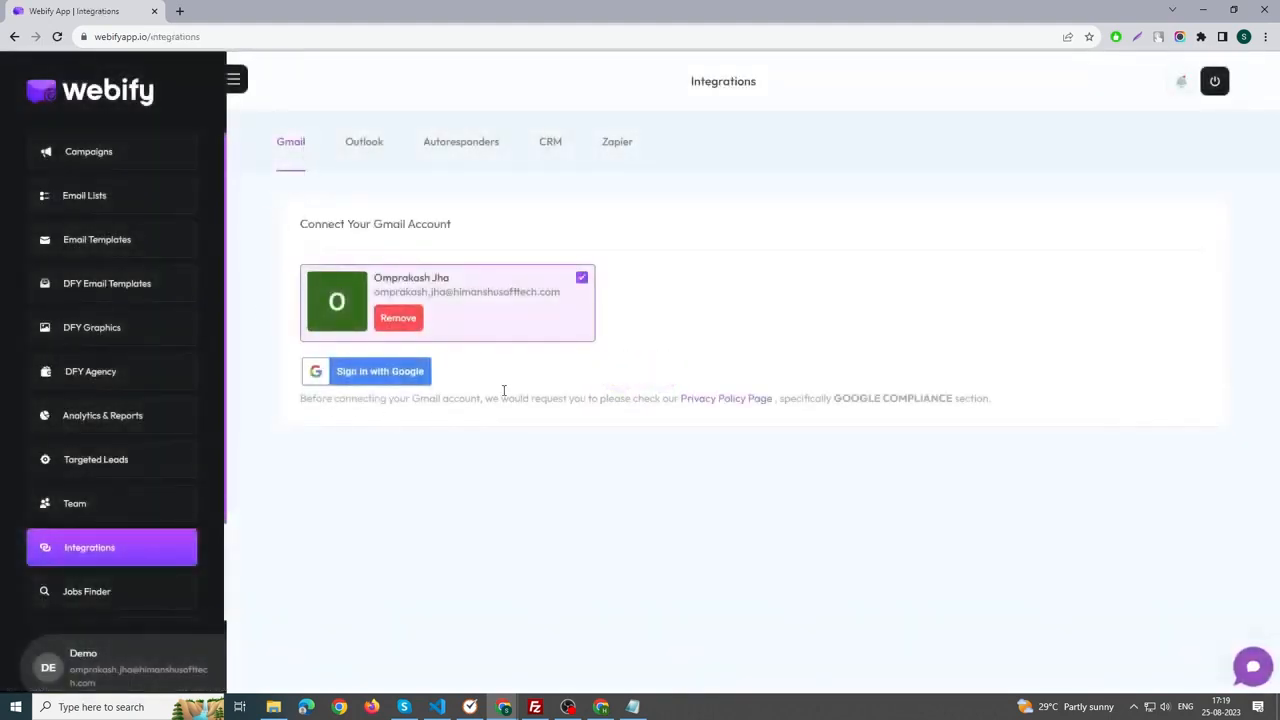
left_click(362, 157)
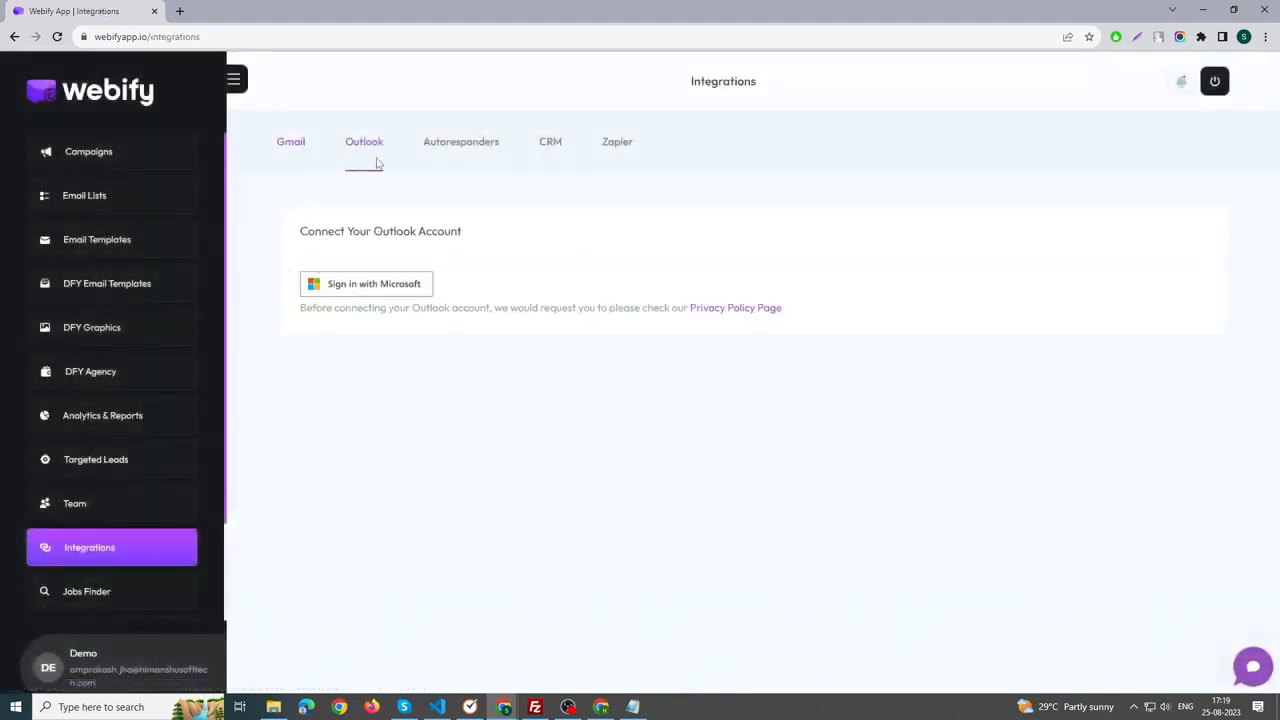
left_click(464, 145)
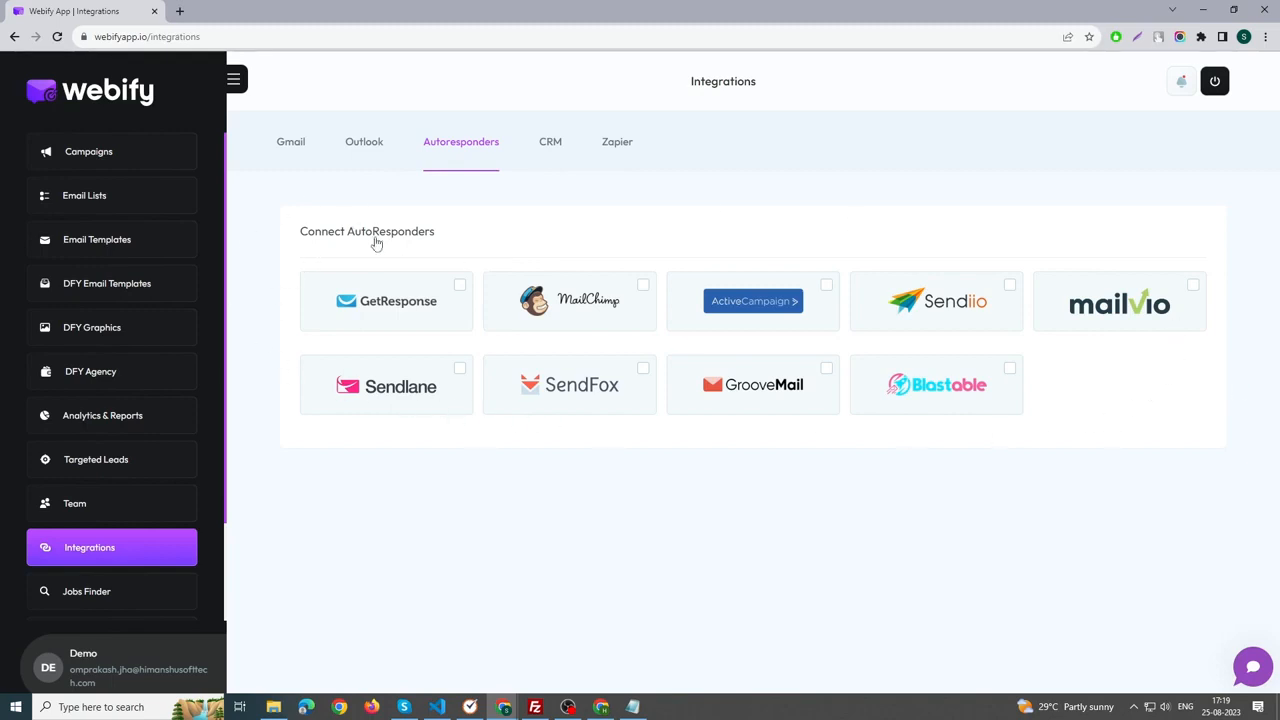
left_click(550, 148)
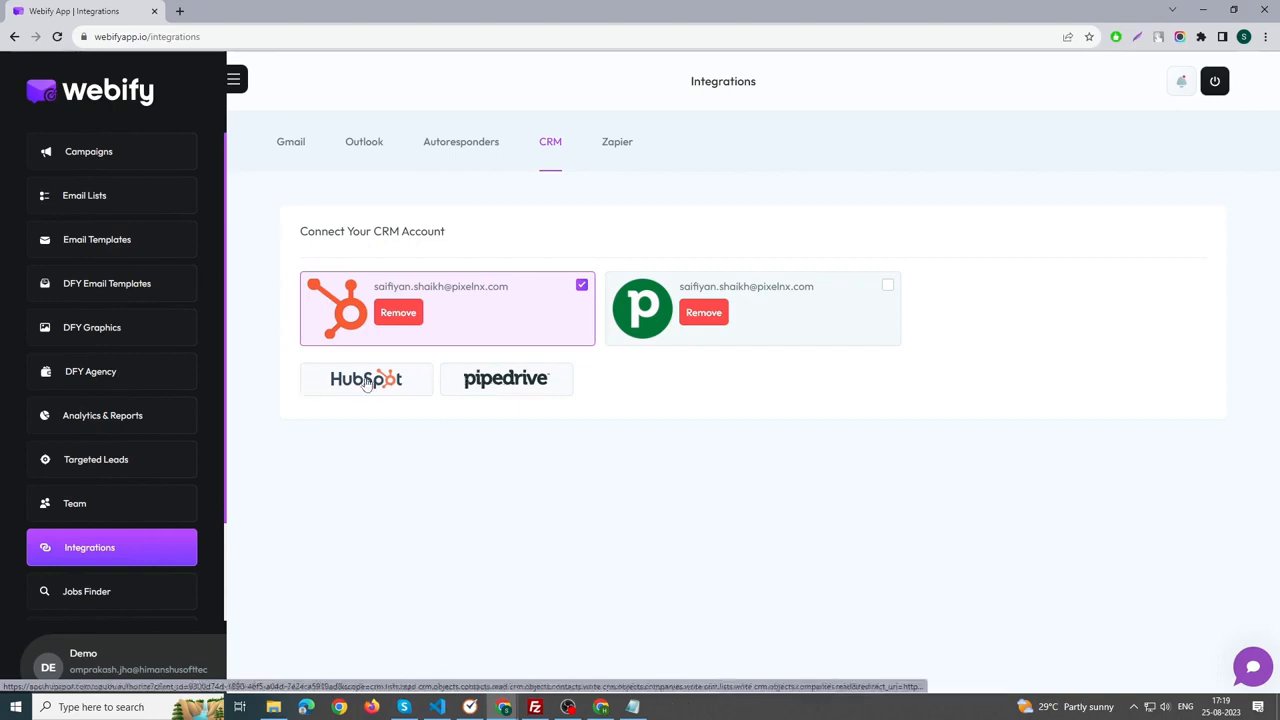
left_click(612, 152)
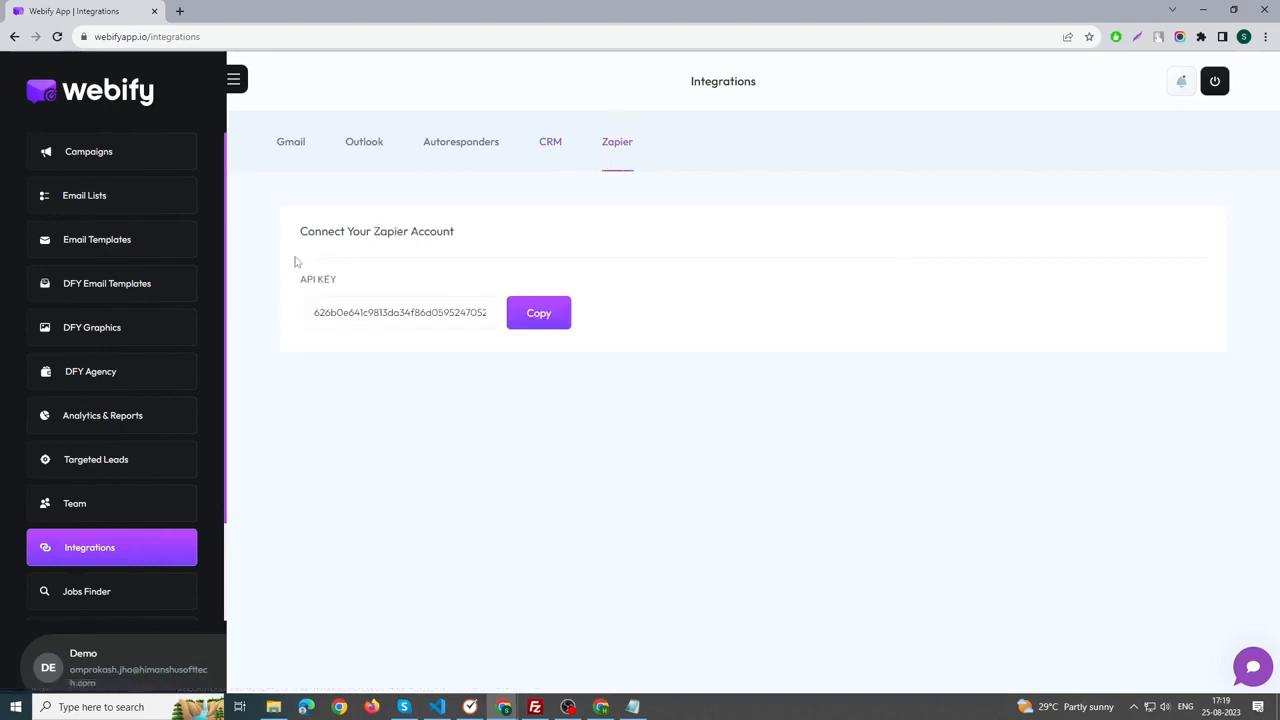
left_click(539, 314)
Start creating a new campaign and name it "Photographers"
left_click(118, 162)
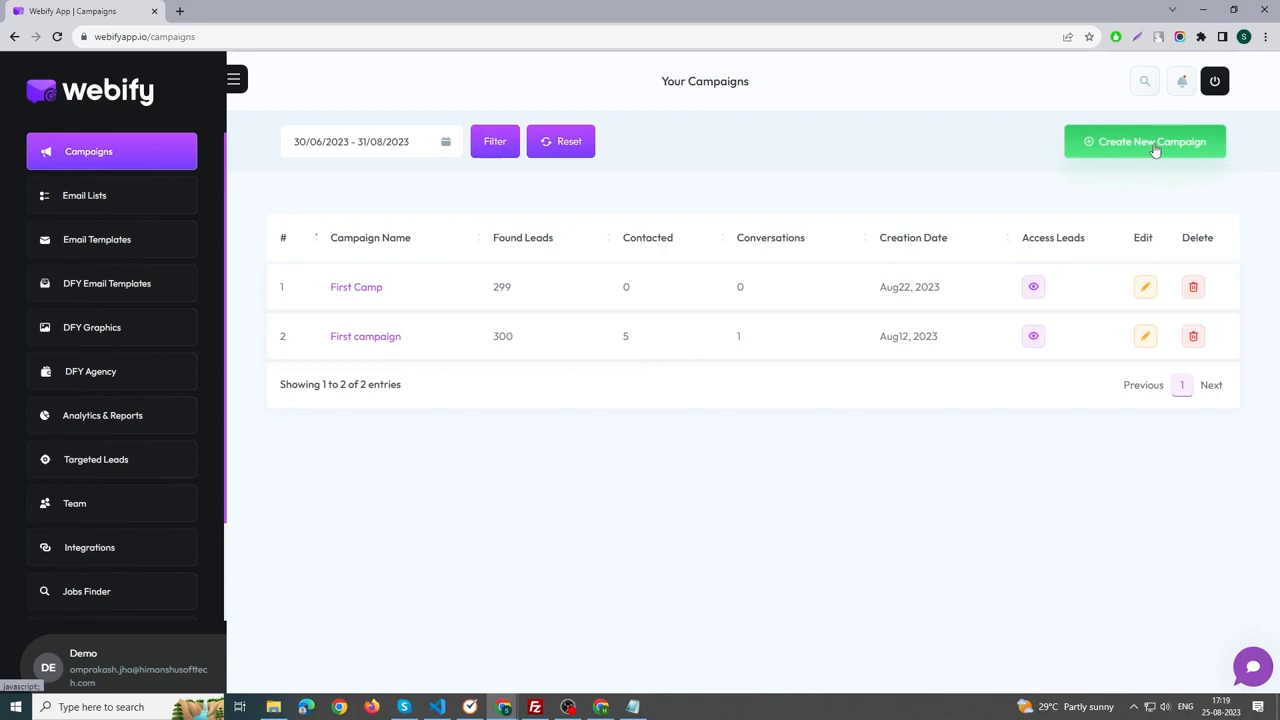
left_click(1155, 148)
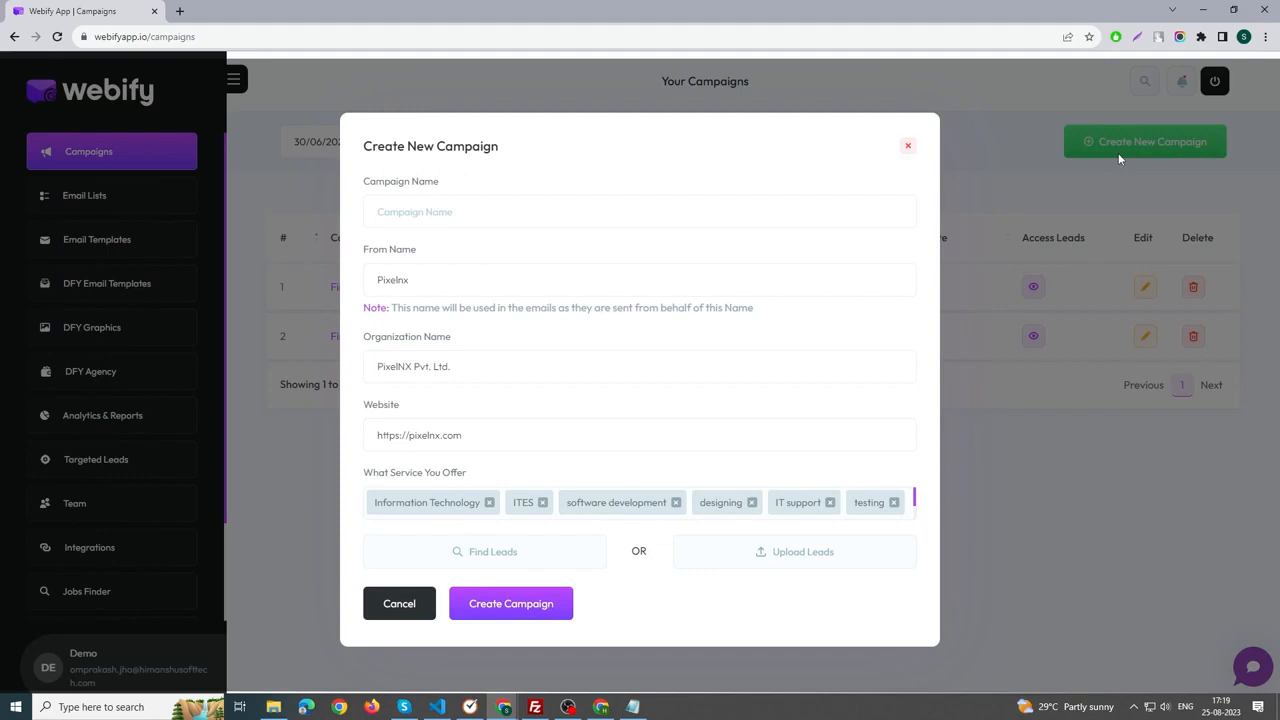
left_click(428, 213)
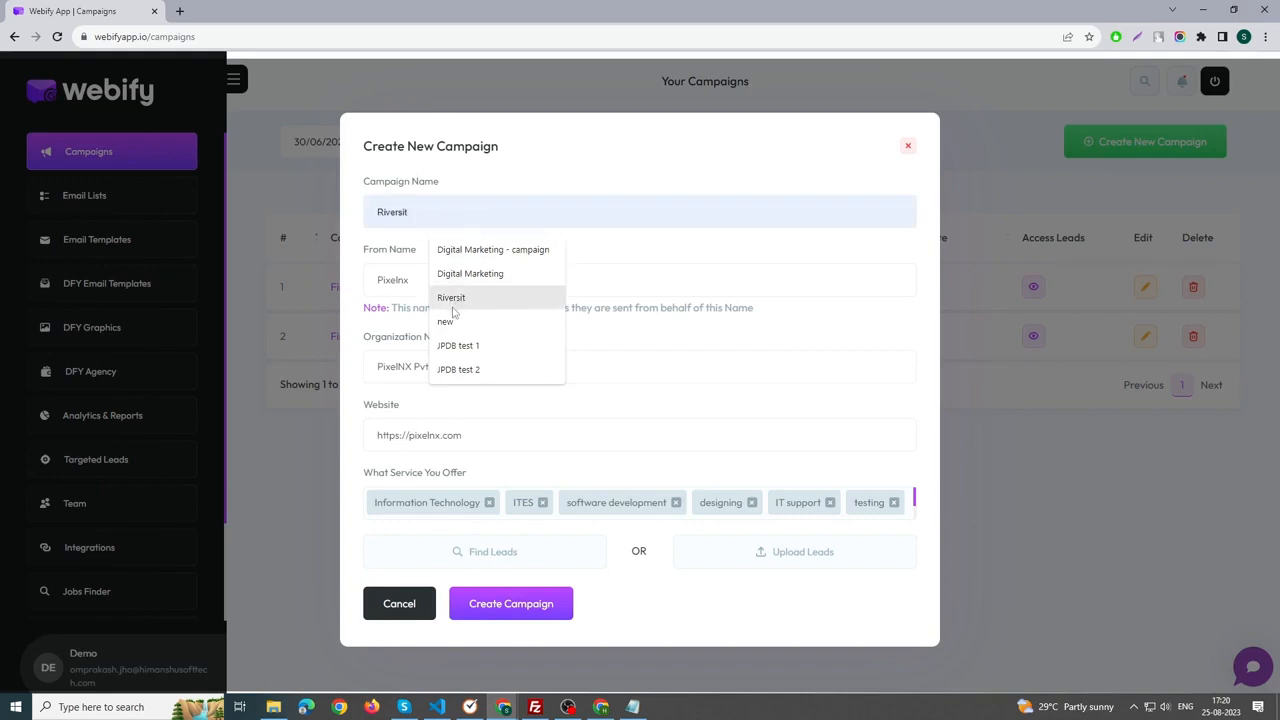
type("Photographers")
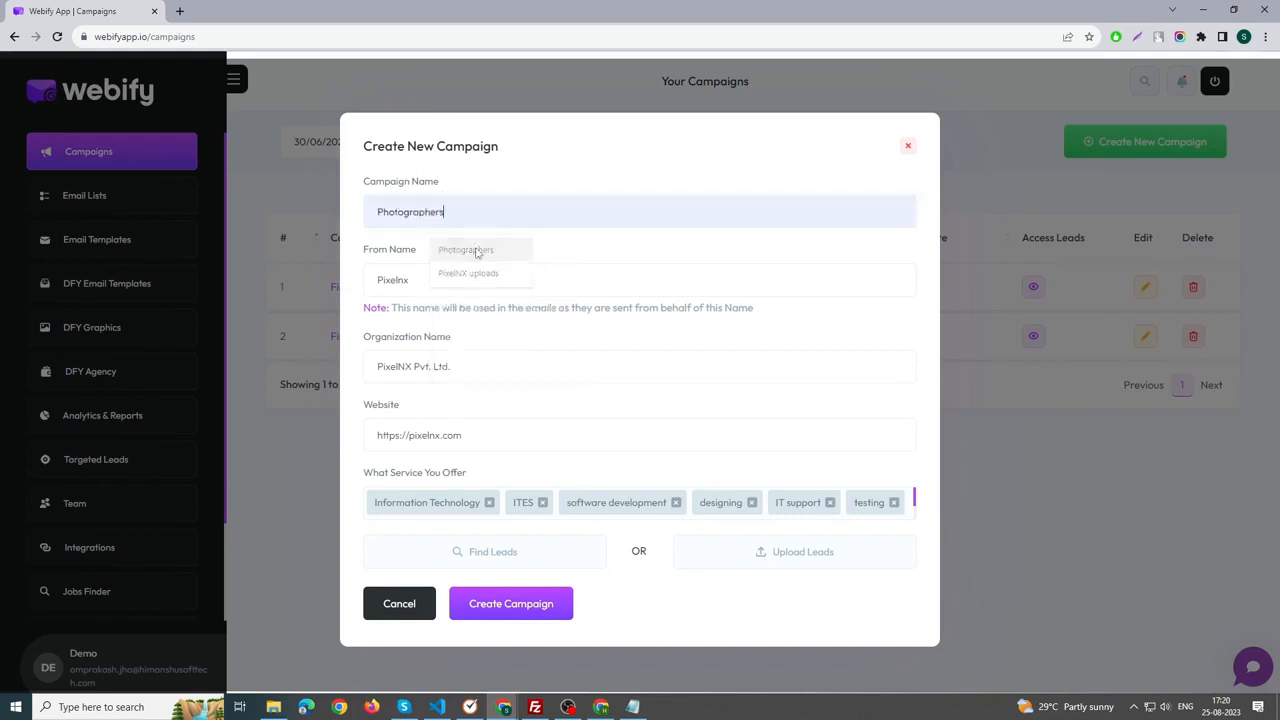
left_click(472, 249)
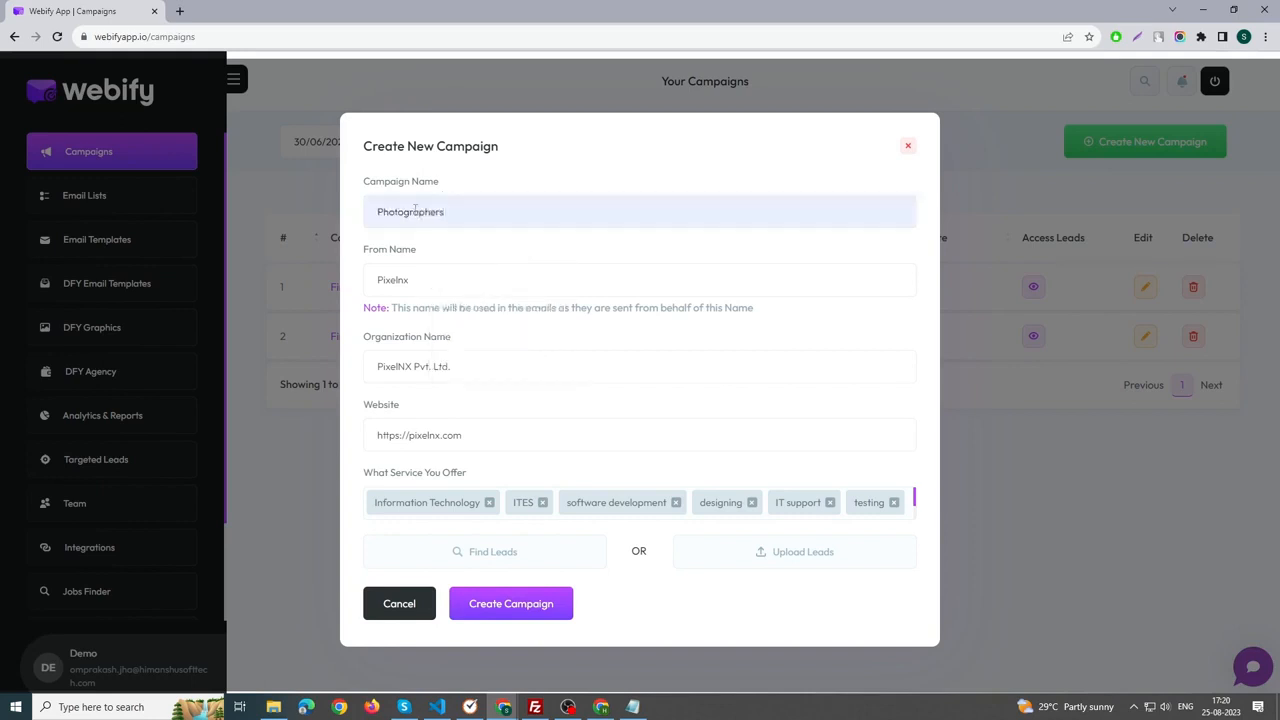
left_click_drag(452, 213, 370, 213)
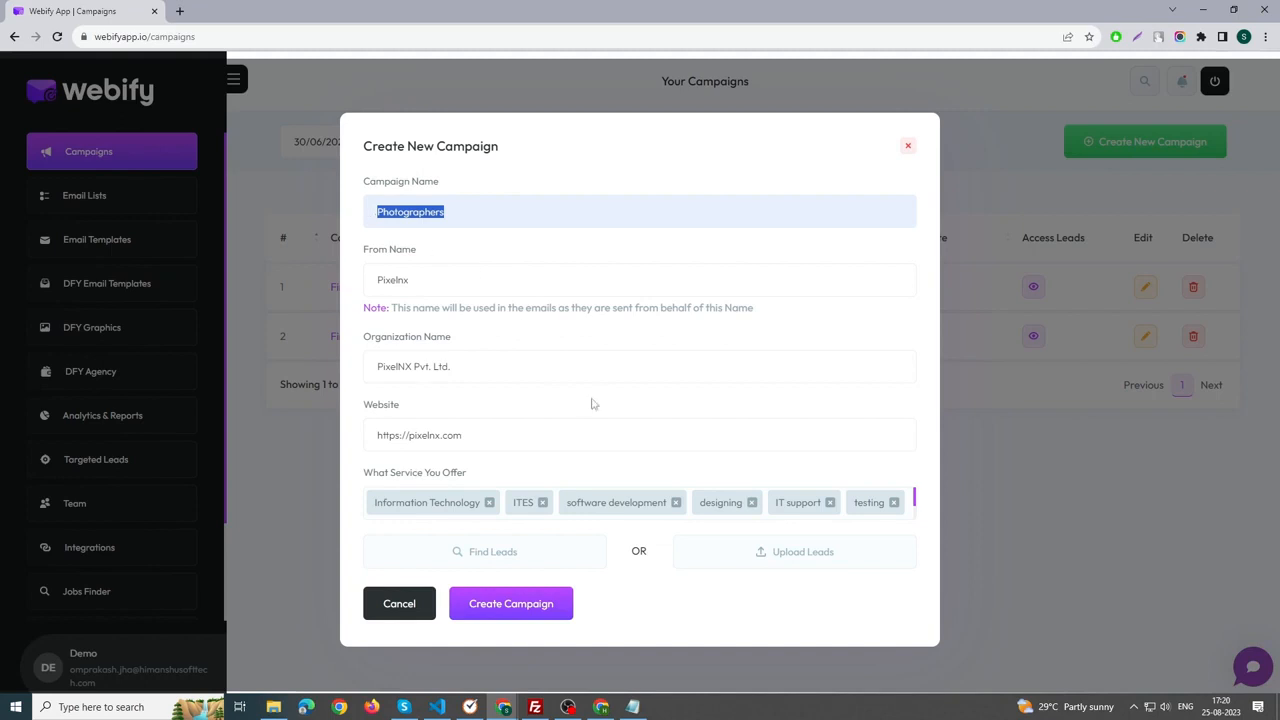
Choose to find leads for the new campaign and set the sector to Photographers
left_click(473, 556)
scroll(510, 498, "down", 1)
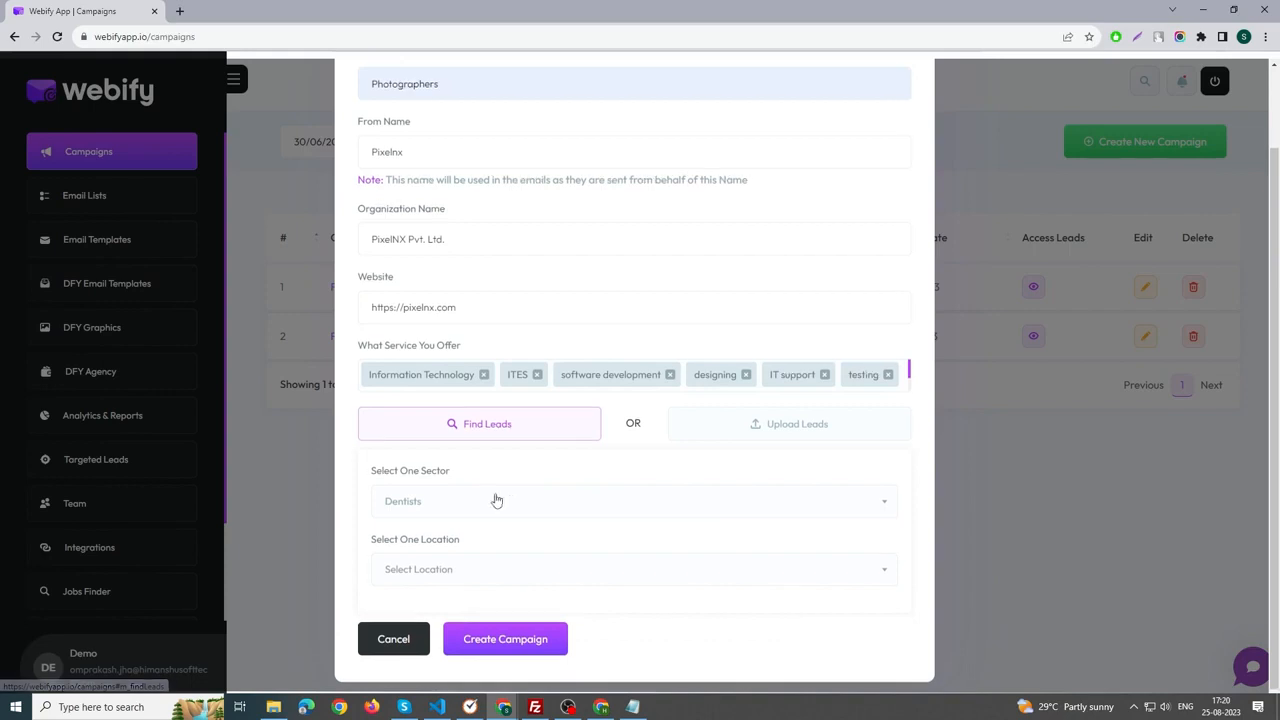
scroll(474, 482, "up", 1)
scroll(474, 495, "down", 1)
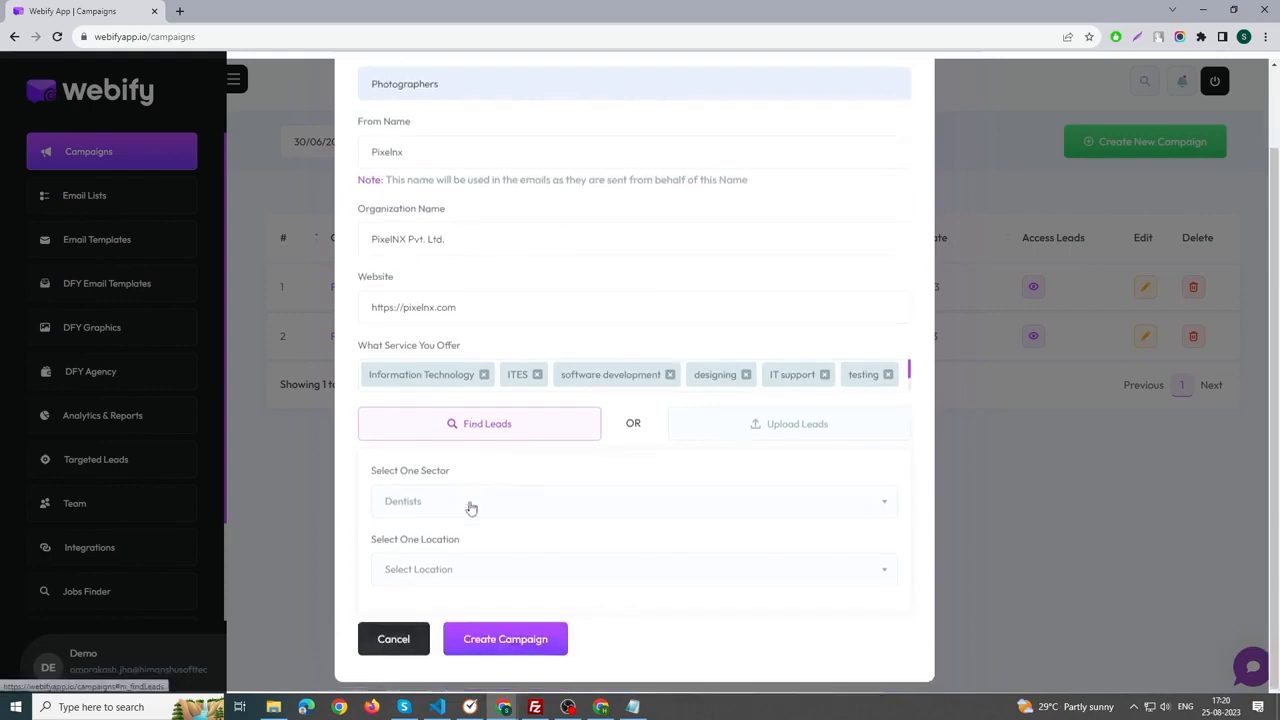
left_click(466, 502)
left_click(524, 497)
scroll(514, 517, "up", 1)
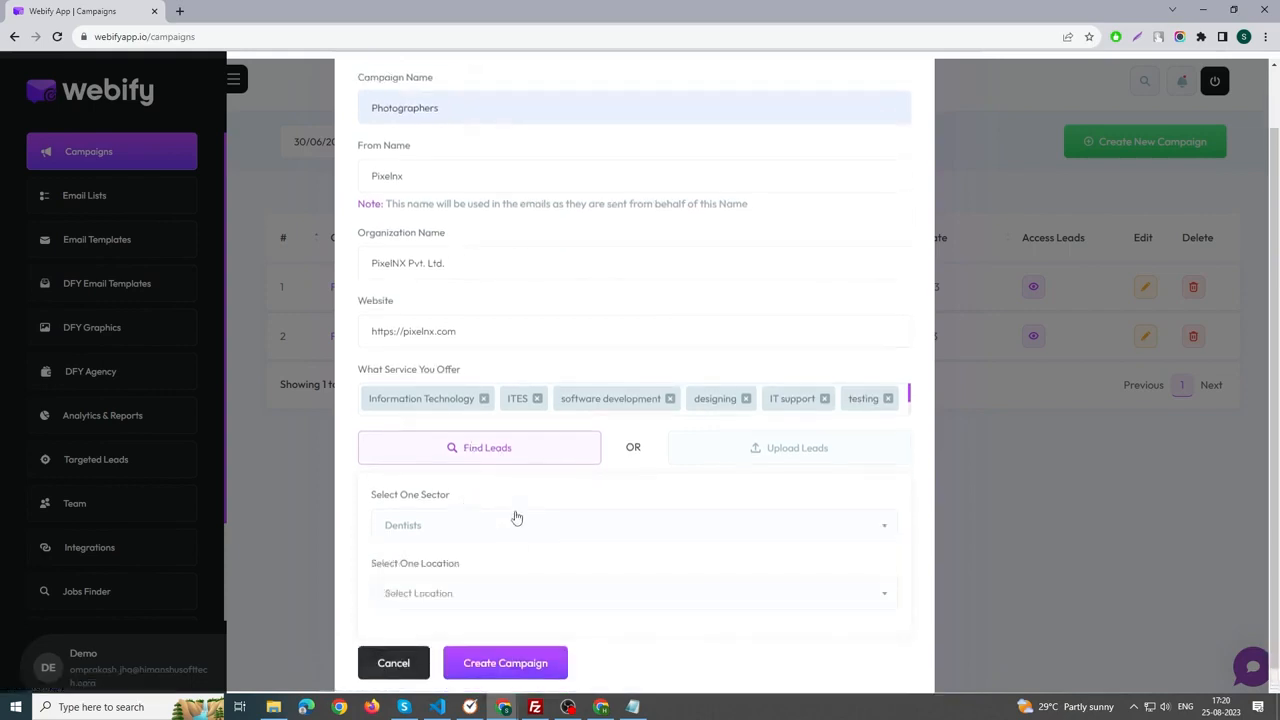
left_click(500, 562)
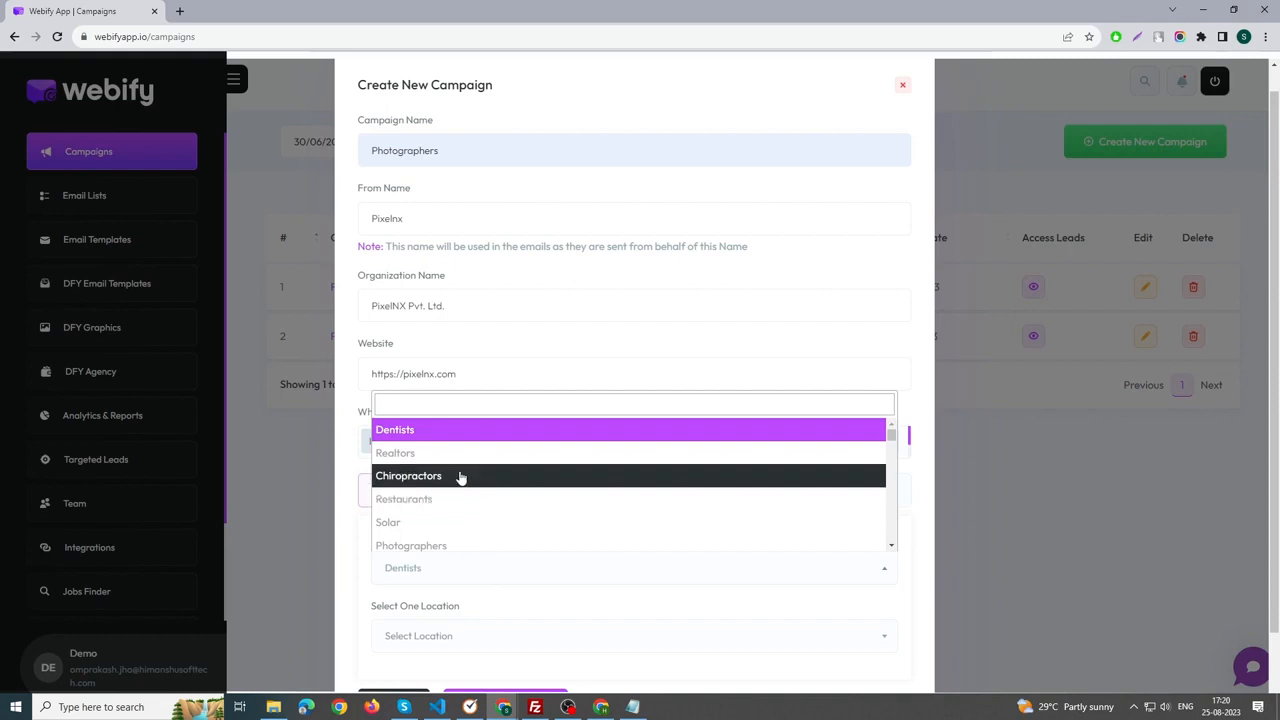
left_click(460, 545)
Set the lead location to New York, NY, USA and create the campaign
scroll(486, 542, "down", 1)
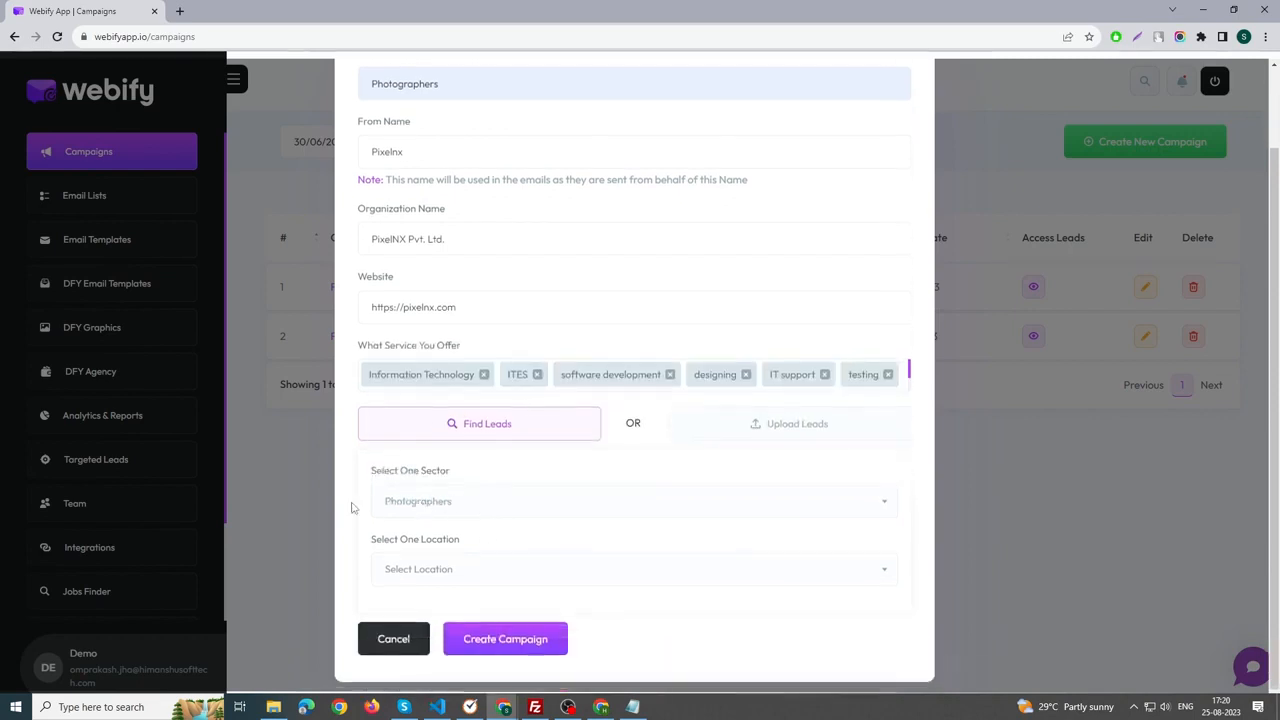
left_click(469, 571)
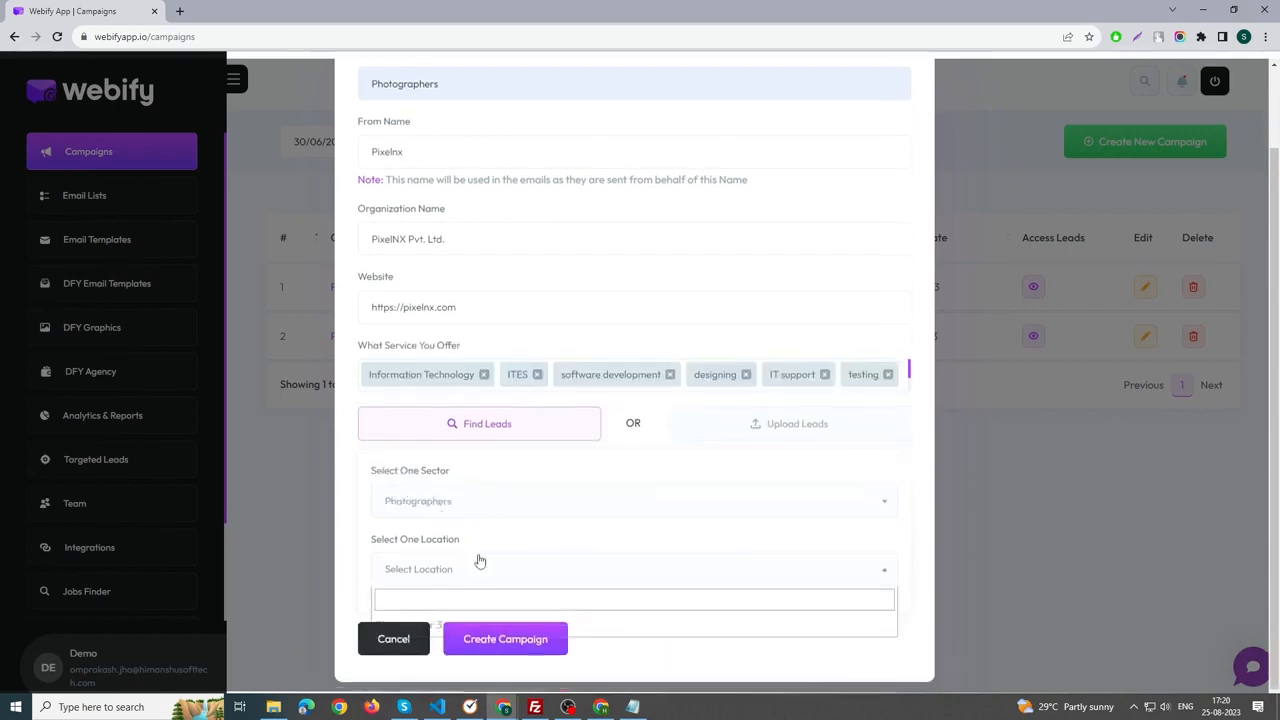
left_click(440, 574)
scroll(444, 580, "up", 1)
left_click(446, 634)
type("new")
left_click(530, 498)
scroll(508, 600, "down", 1)
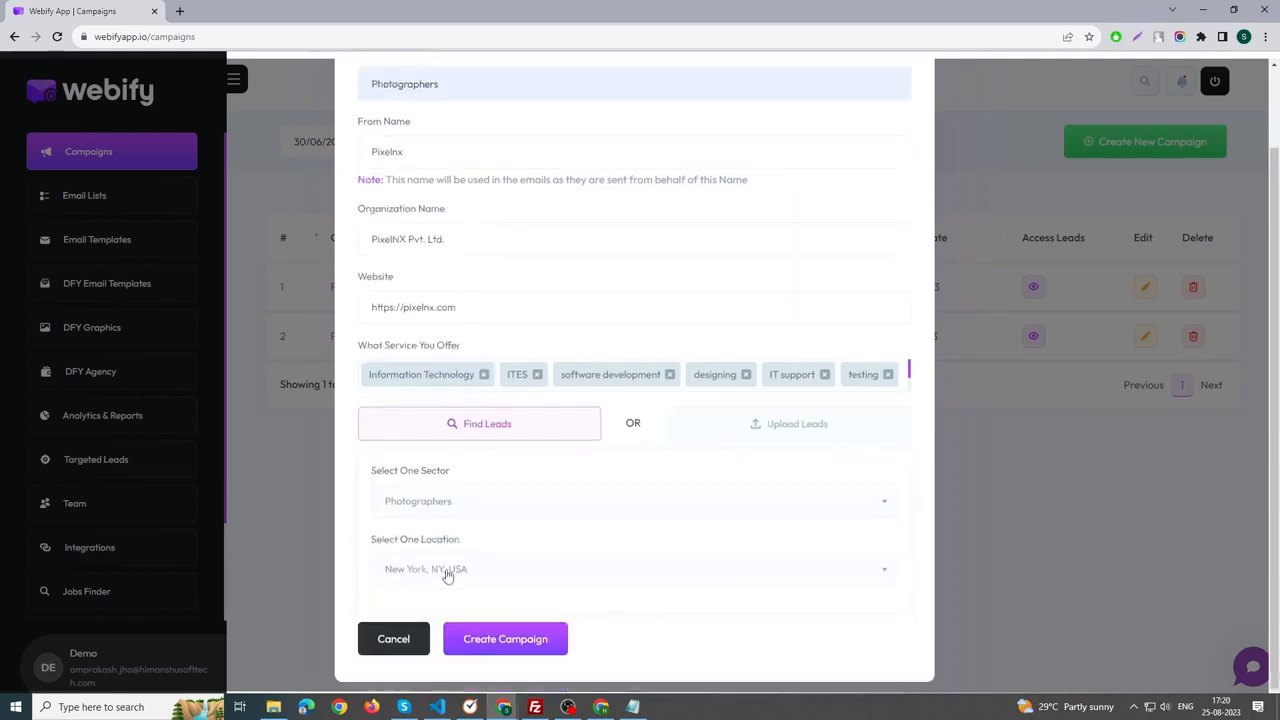
left_click(503, 639)
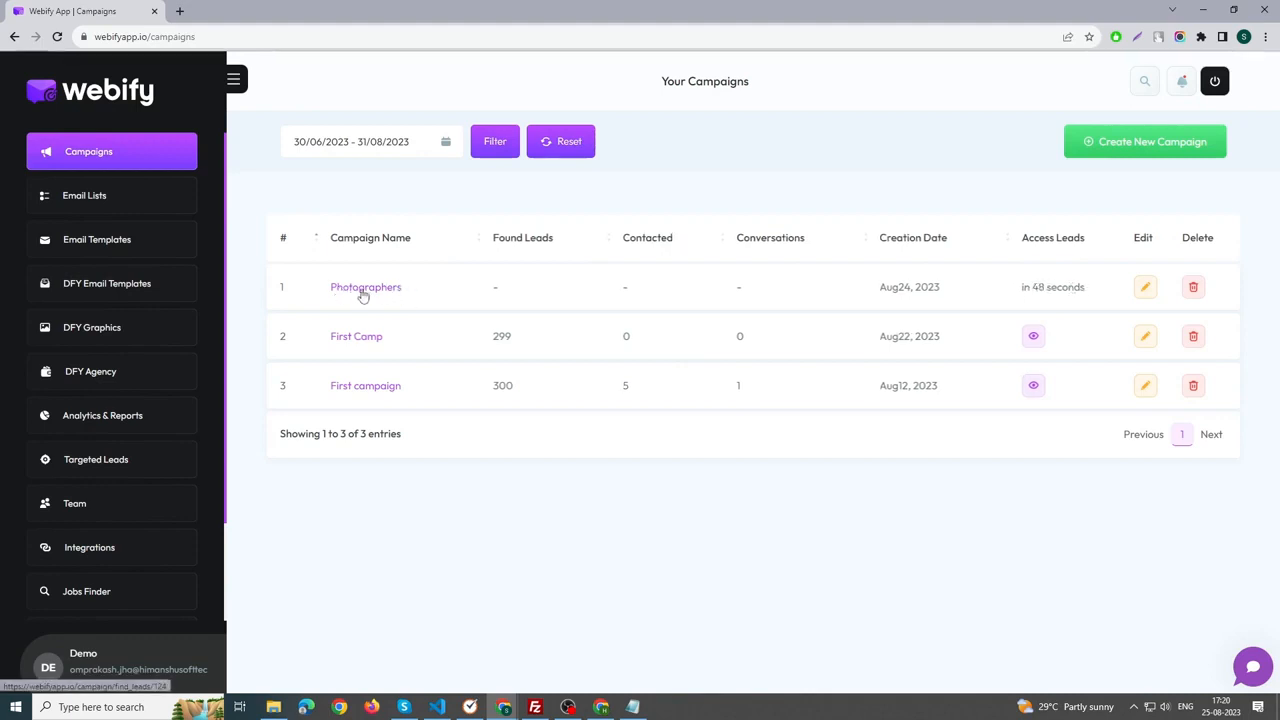
Open the Photographers campaign for editing, look over its details and offered services, and close it without updating
left_click(1145, 287)
left_click(450, 231)
left_click(429, 302)
left_click(499, 462)
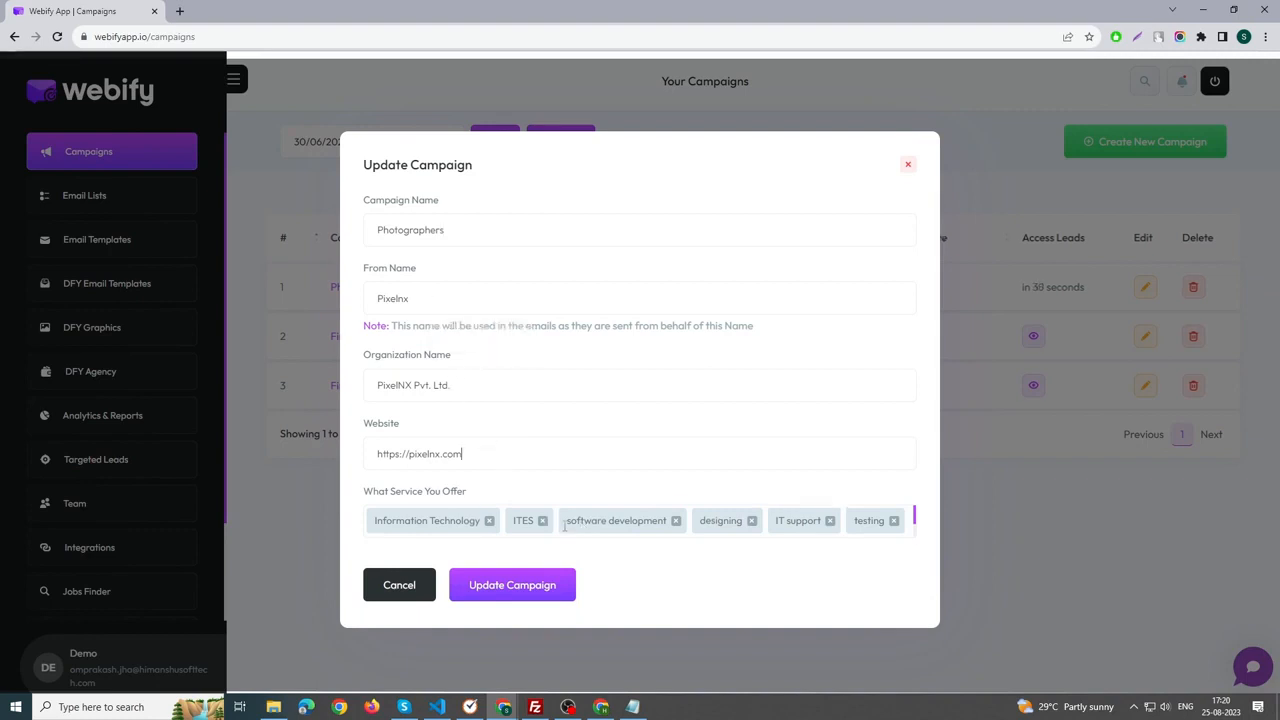
left_click(457, 302)
left_click(510, 462)
left_click(547, 531)
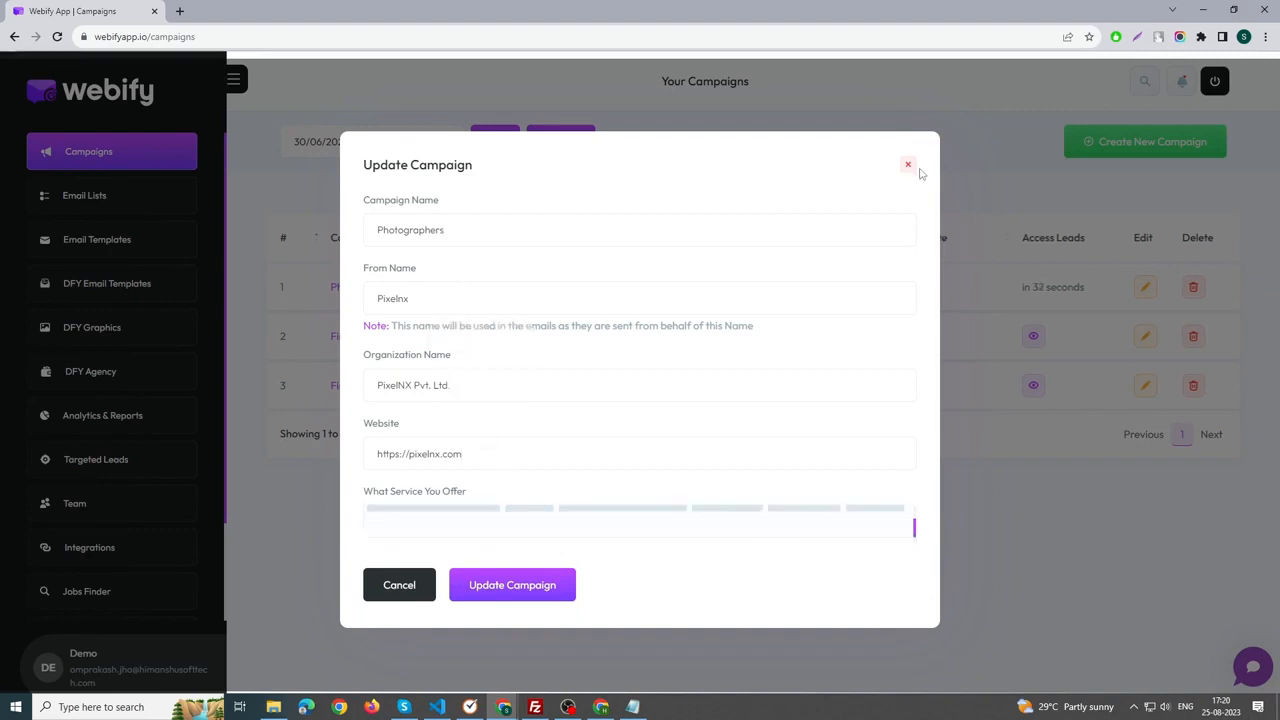
left_click(909, 166)
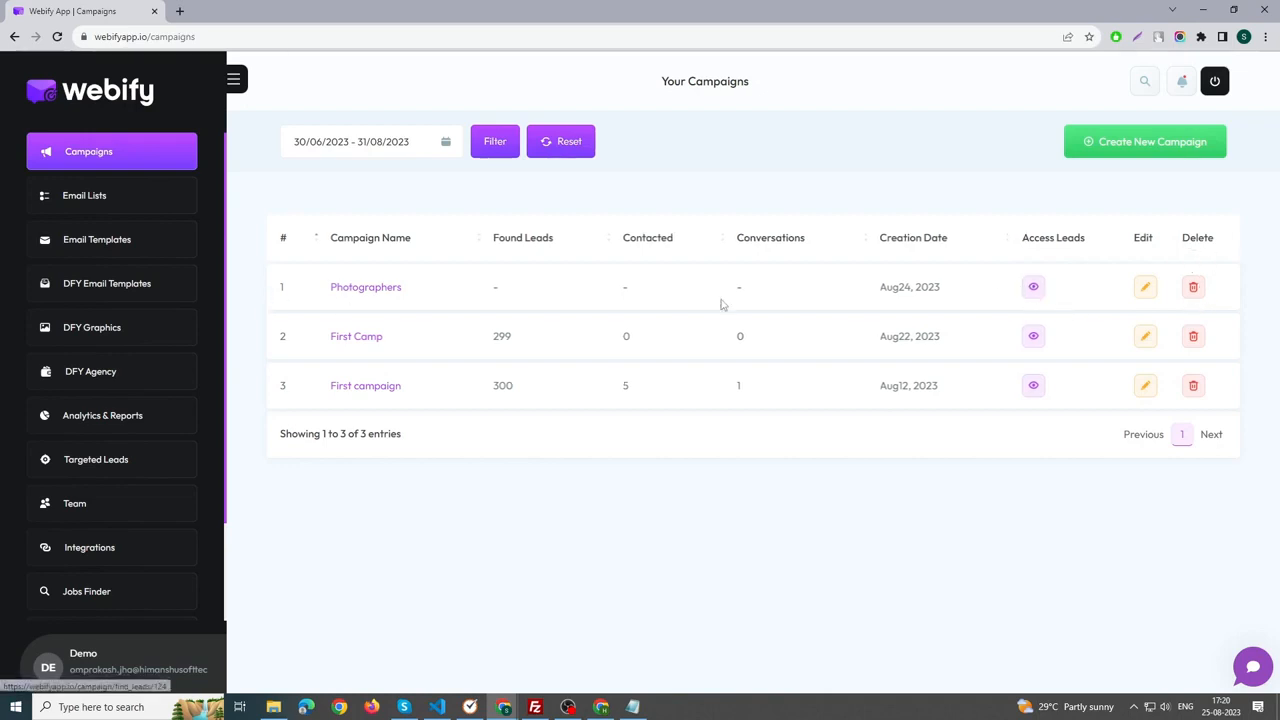
Open the leads of the Photographers campaign and look through the first page of companies
left_click(1035, 290)
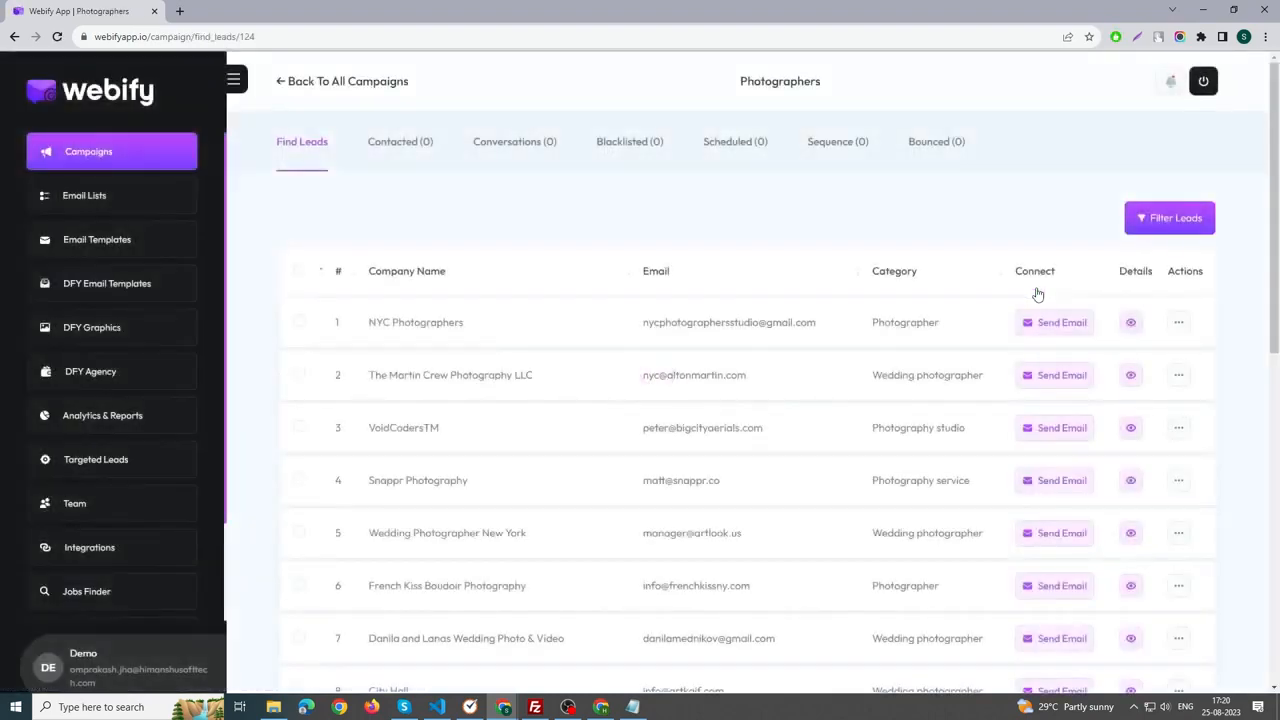
scroll(466, 363, "down", 3)
scroll(511, 305, "up", 3)
scroll(600, 371, "down", 5)
scroll(557, 317, "up", 3)
scroll(557, 317, "down", 5)
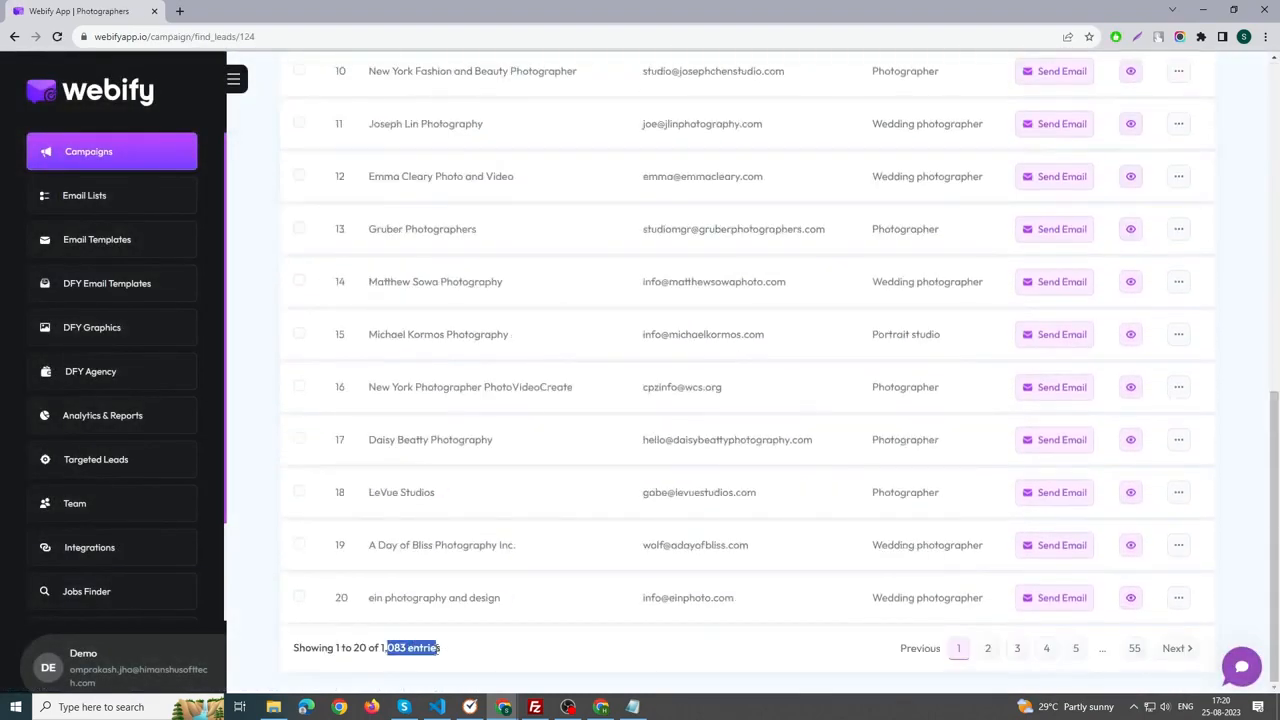
Page forward through the found leads and return to the beginning of the lead list
left_click(1174, 649)
left_click(1171, 647)
left_click(1162, 648)
left_click(1168, 649)
left_click(1165, 655)
left_click(910, 651)
left_click(909, 652)
double_click(909, 653)
left_click(914, 674)
scroll(421, 188, "up", 8)
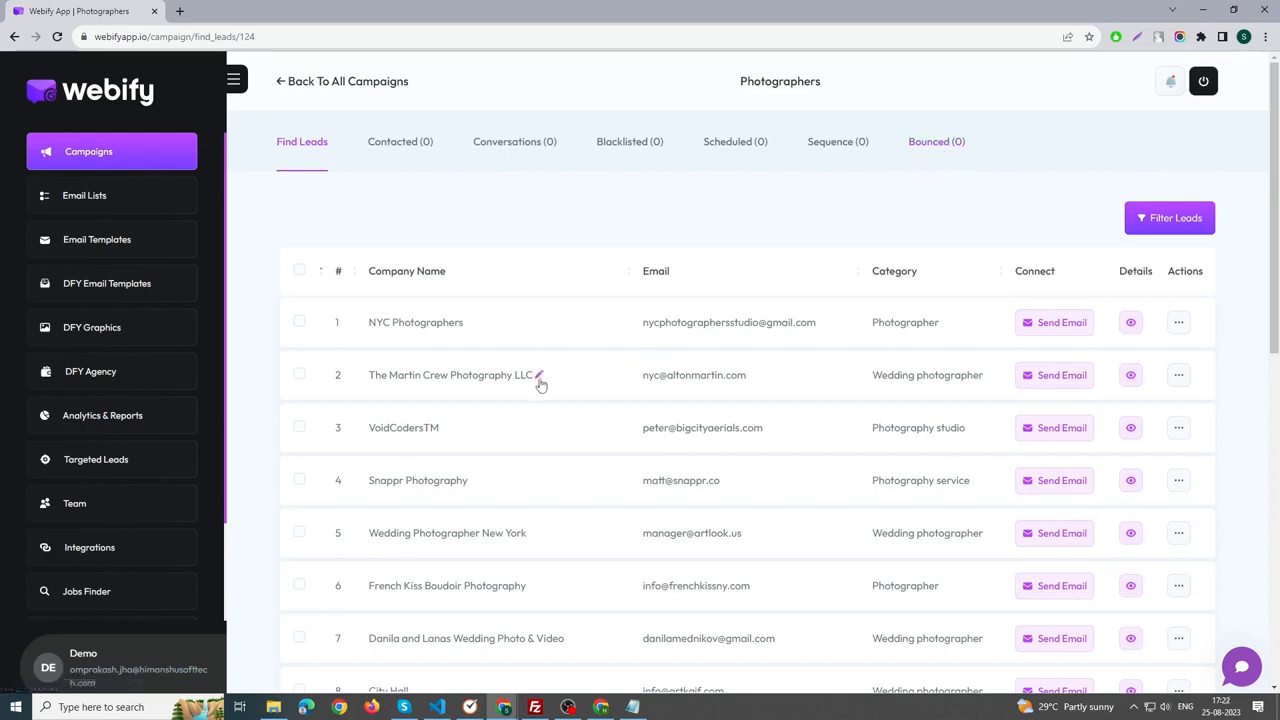
Compose an email to the NYC Photographers lead and check the available email templates without choosing one
left_click(1052, 324)
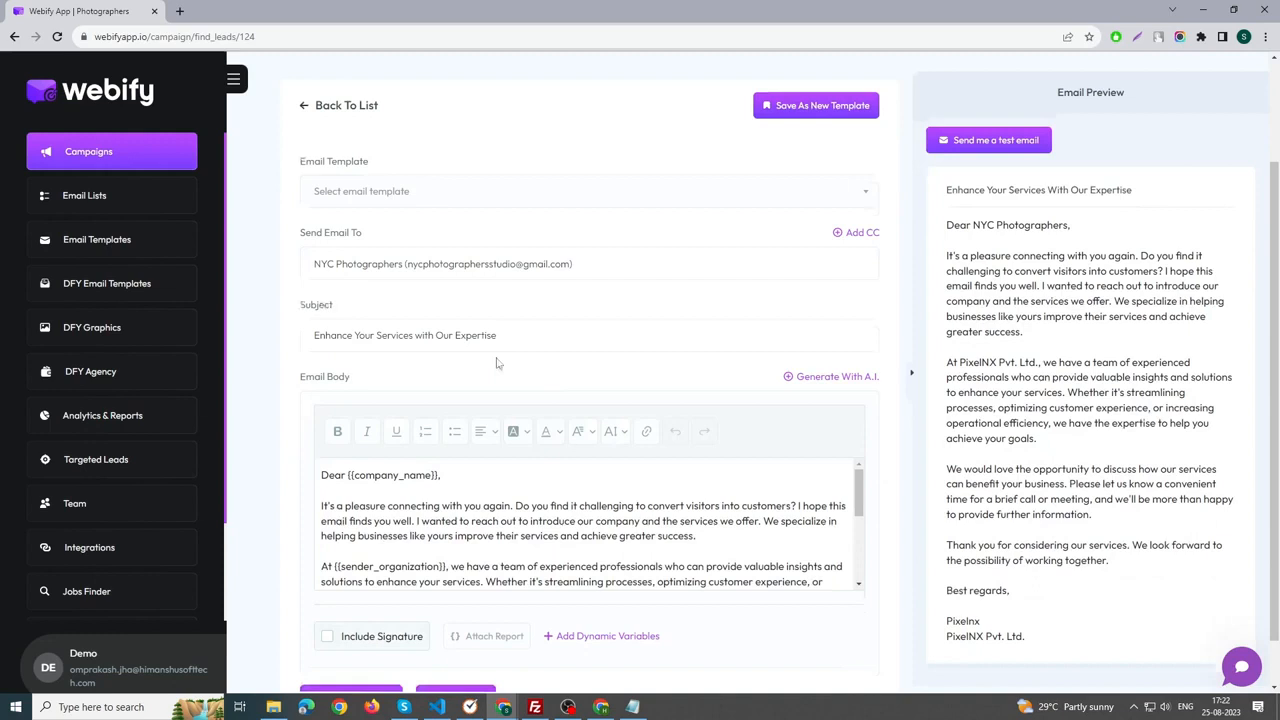
left_click(368, 193)
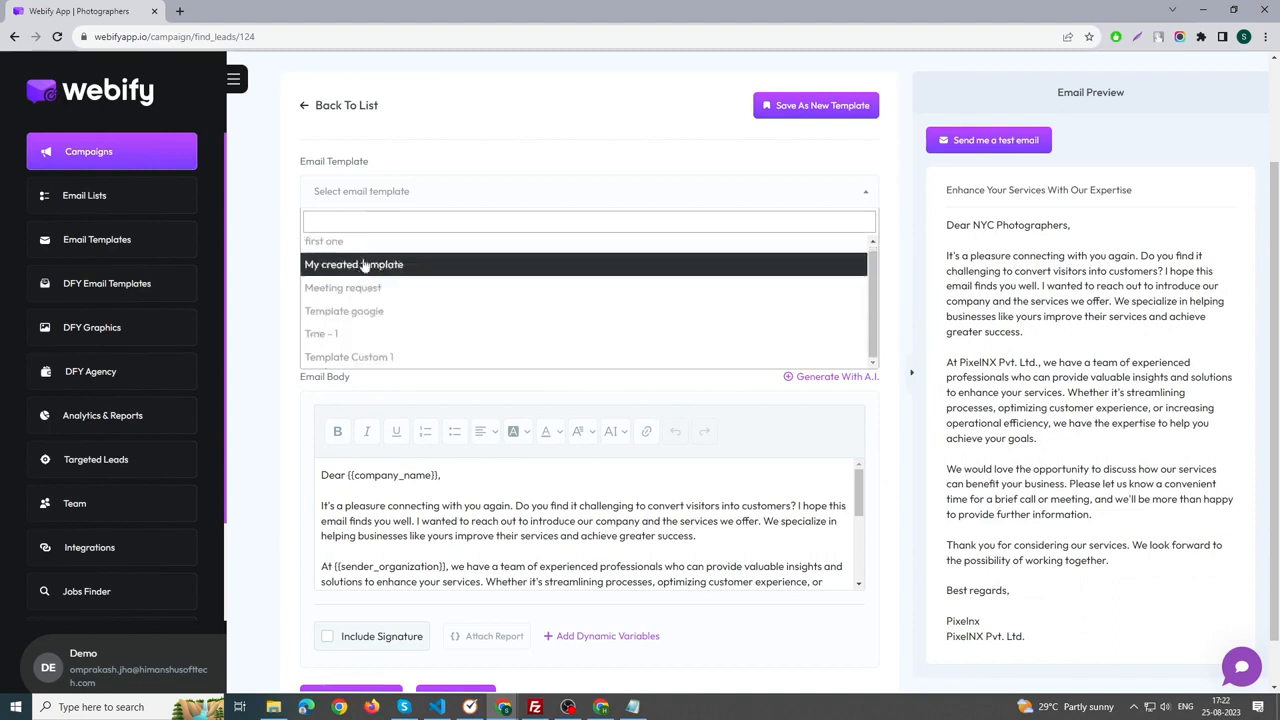
left_click(288, 238)
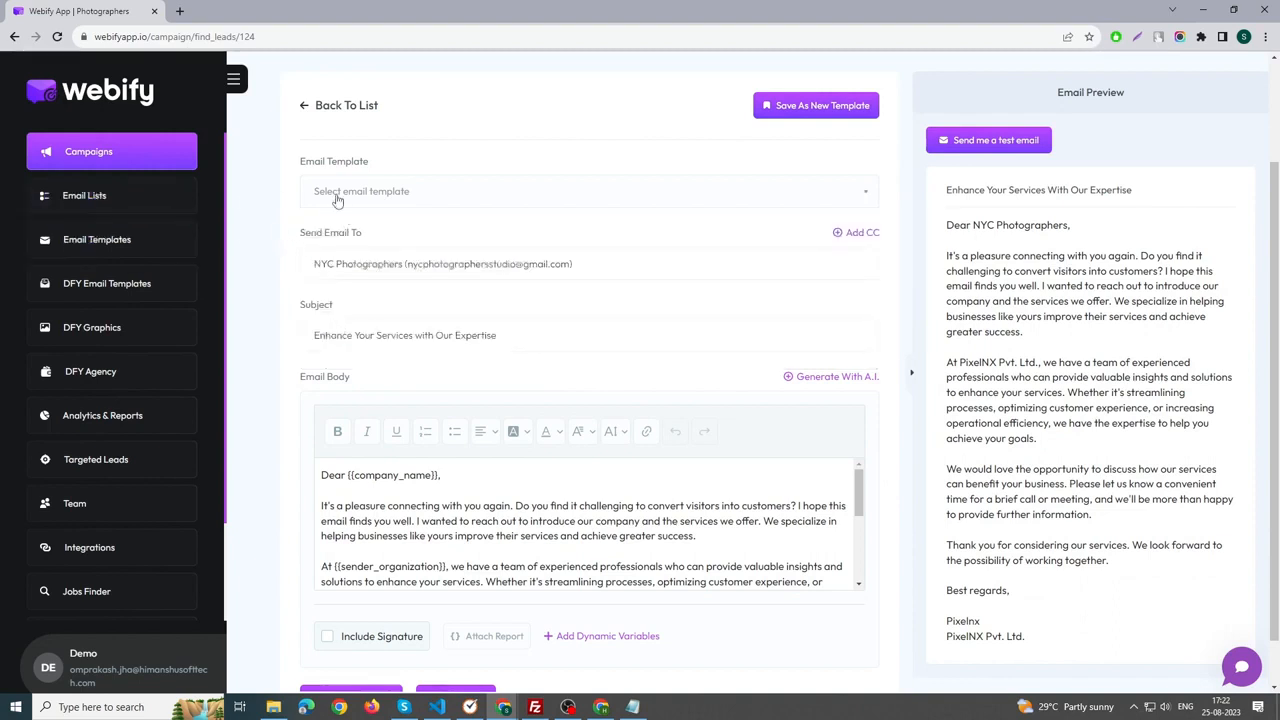
left_click(410, 199)
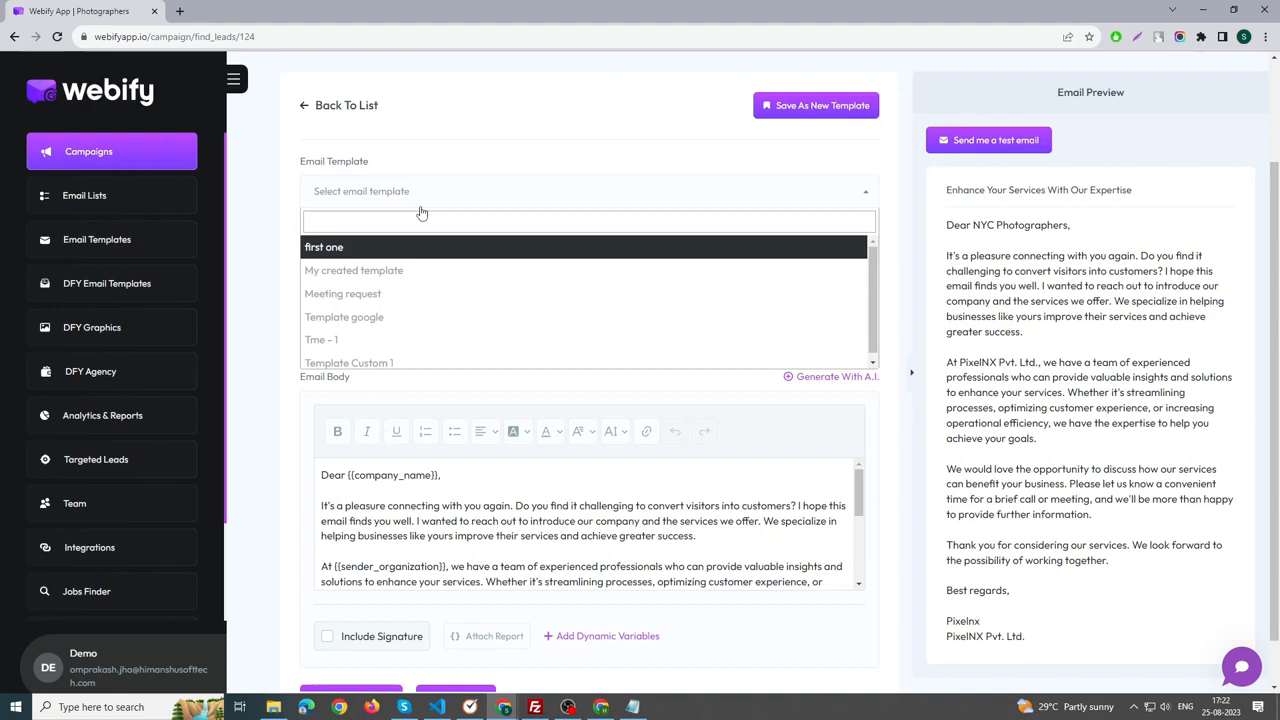
key("Escape")
Try out adding a CC field to the email and remove it again
scroll(674, 248, "down", 1)
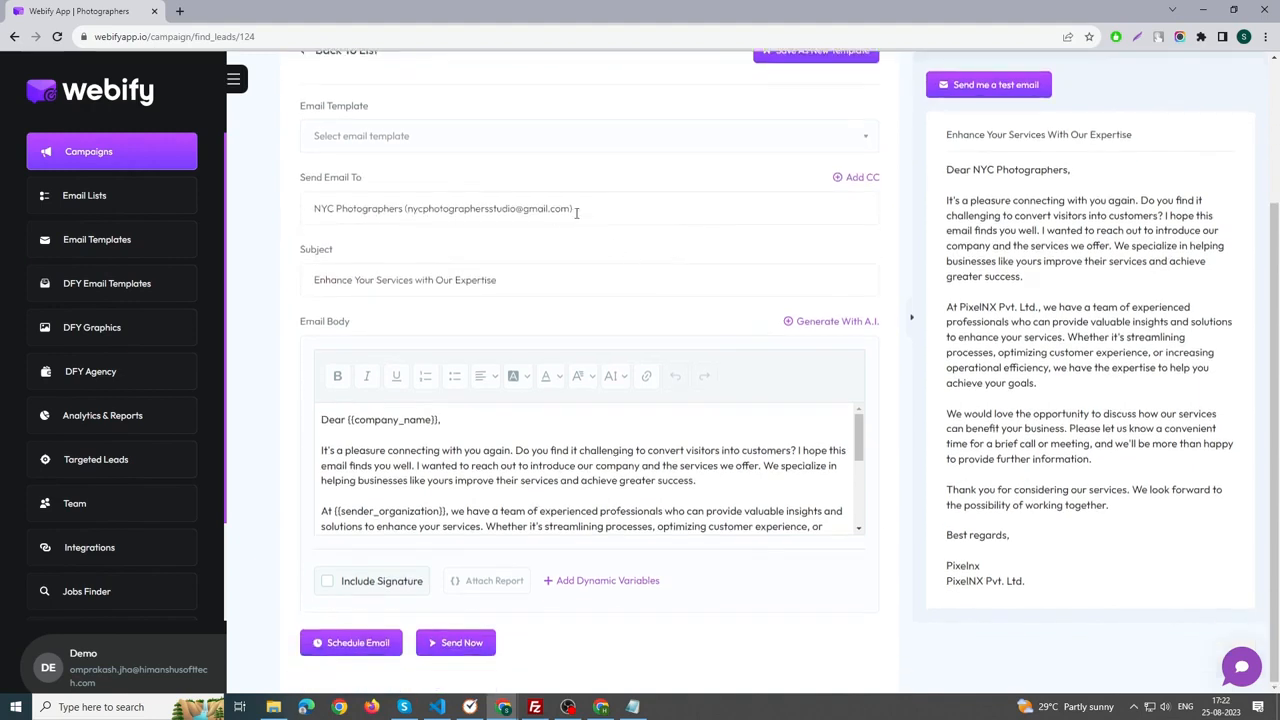
left_click(868, 179)
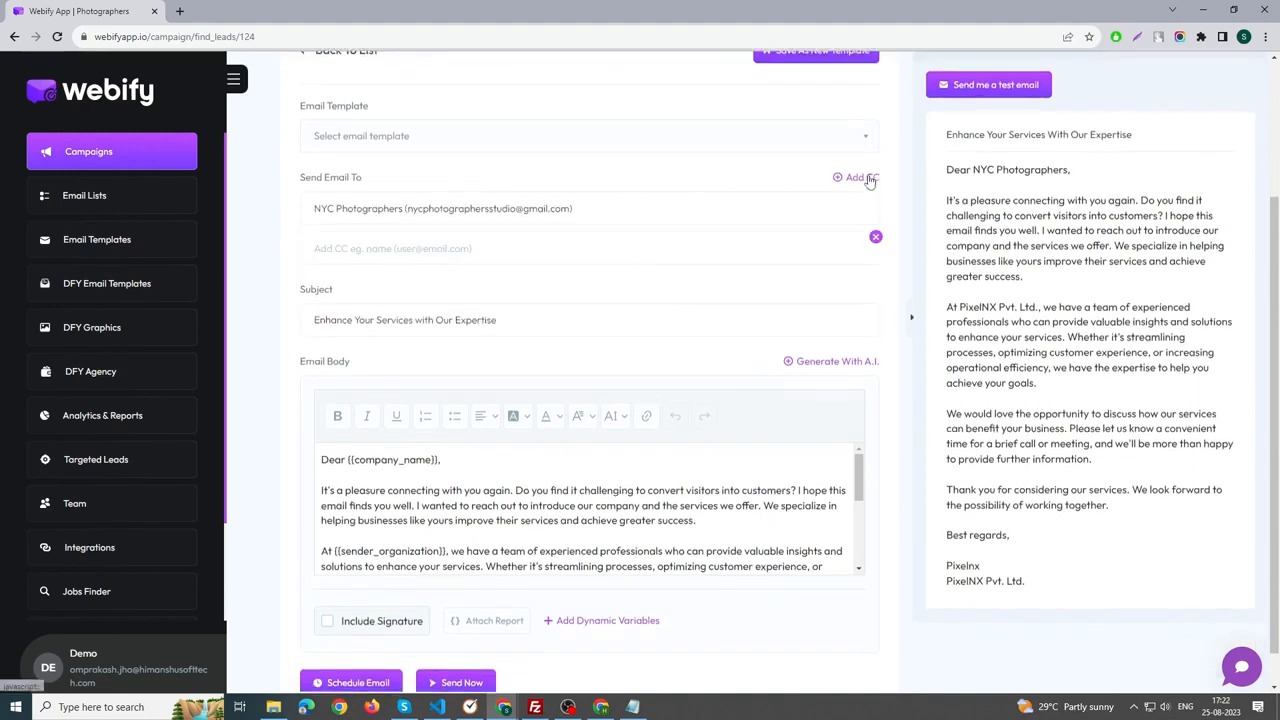
left_click(876, 239)
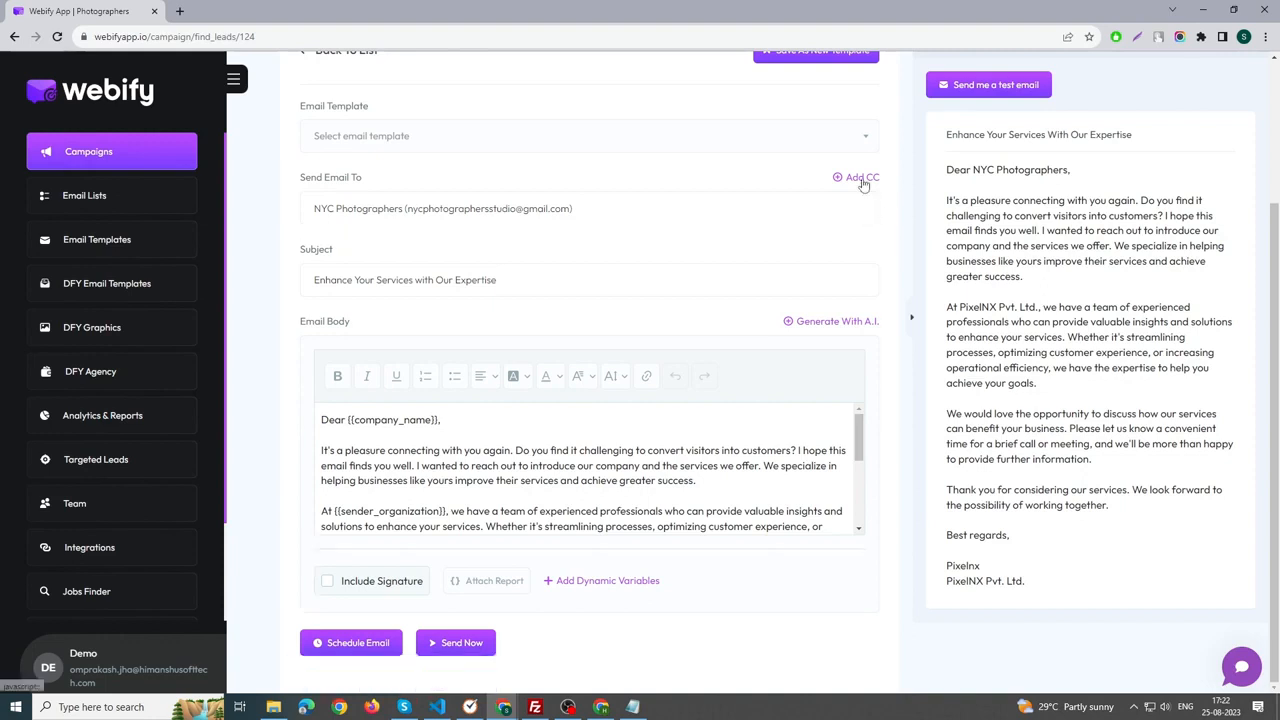
left_click(862, 180)
left_click(876, 239)
Read through the body text of the email to NYC Photographers down to the sender name
left_click(463, 497)
scroll(581, 489, "down", 5)
scroll(475, 522, "up", 2)
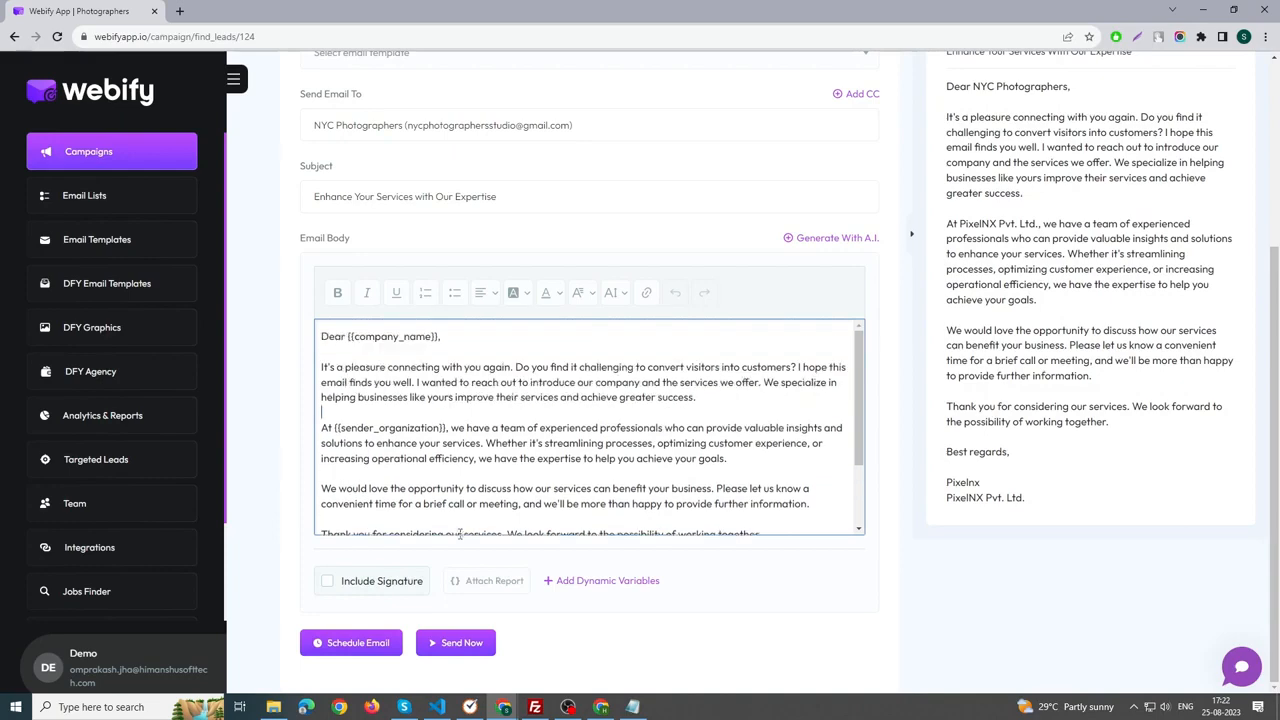
scroll(520, 440, "down", 3)
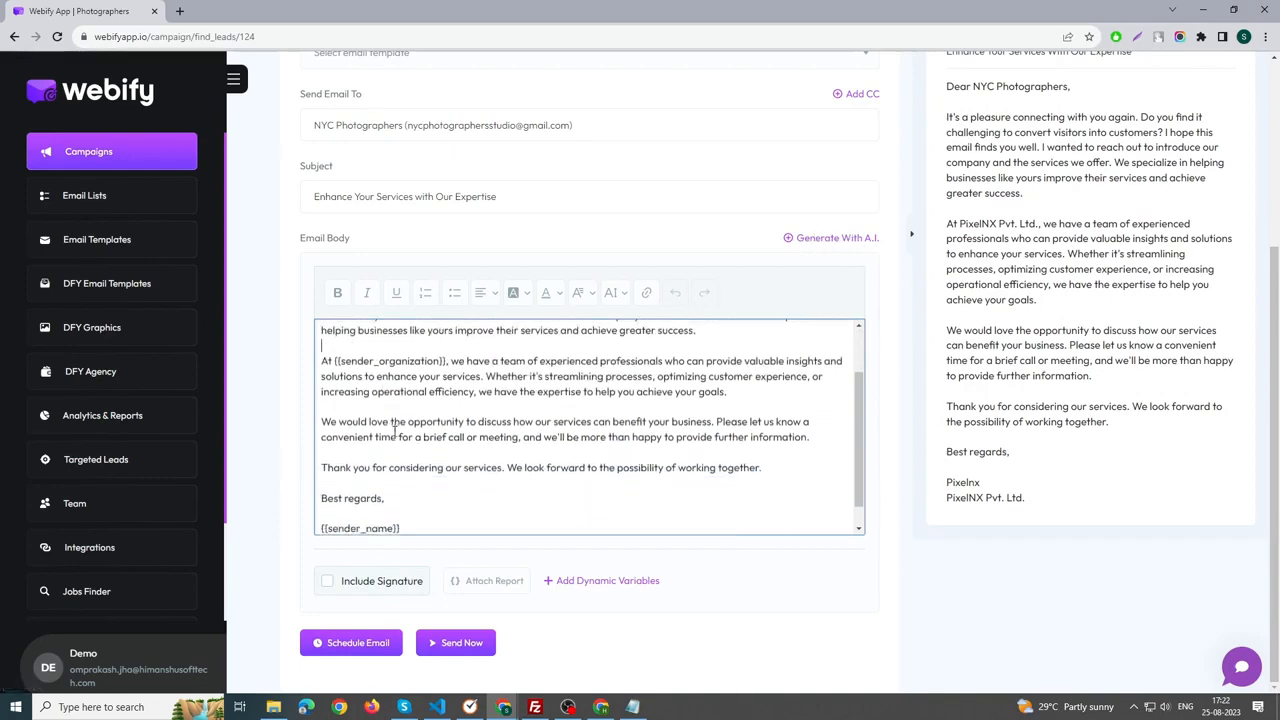
Replace the whole email body to NYC Photographers with A.I.-generated text and read through it to the sign-off
key("ctrl+a")
scroll(534, 405, "up", 2)
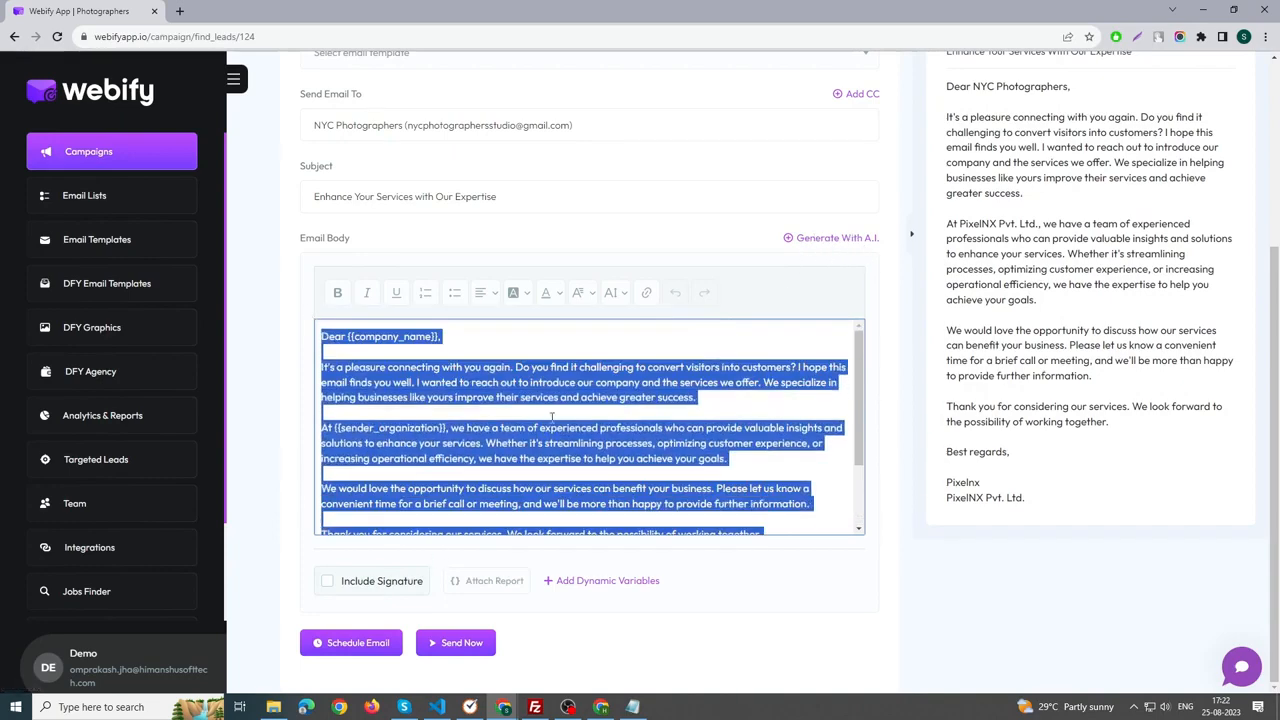
key("BackSpace")
left_click(835, 240)
scroll(681, 433, "up", 1)
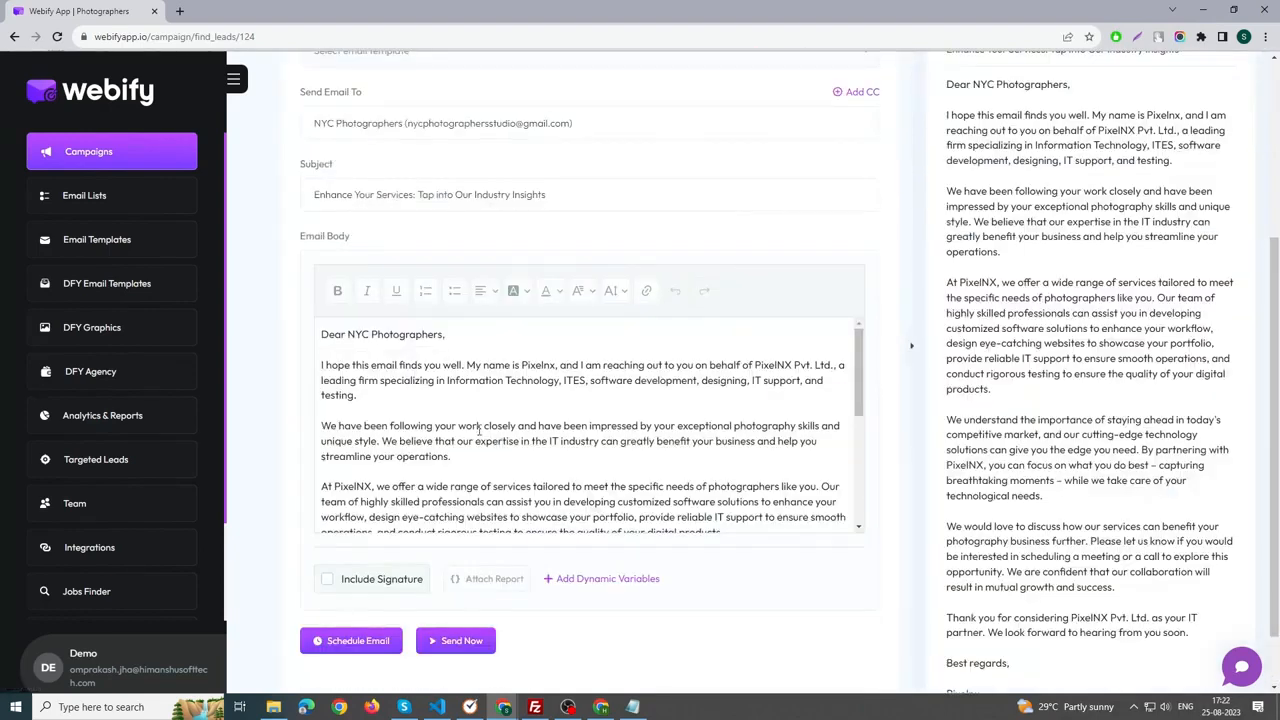
scroll(465, 443, "down", 1)
scroll(510, 422, "up", 1)
scroll(768, 471, "down", 4)
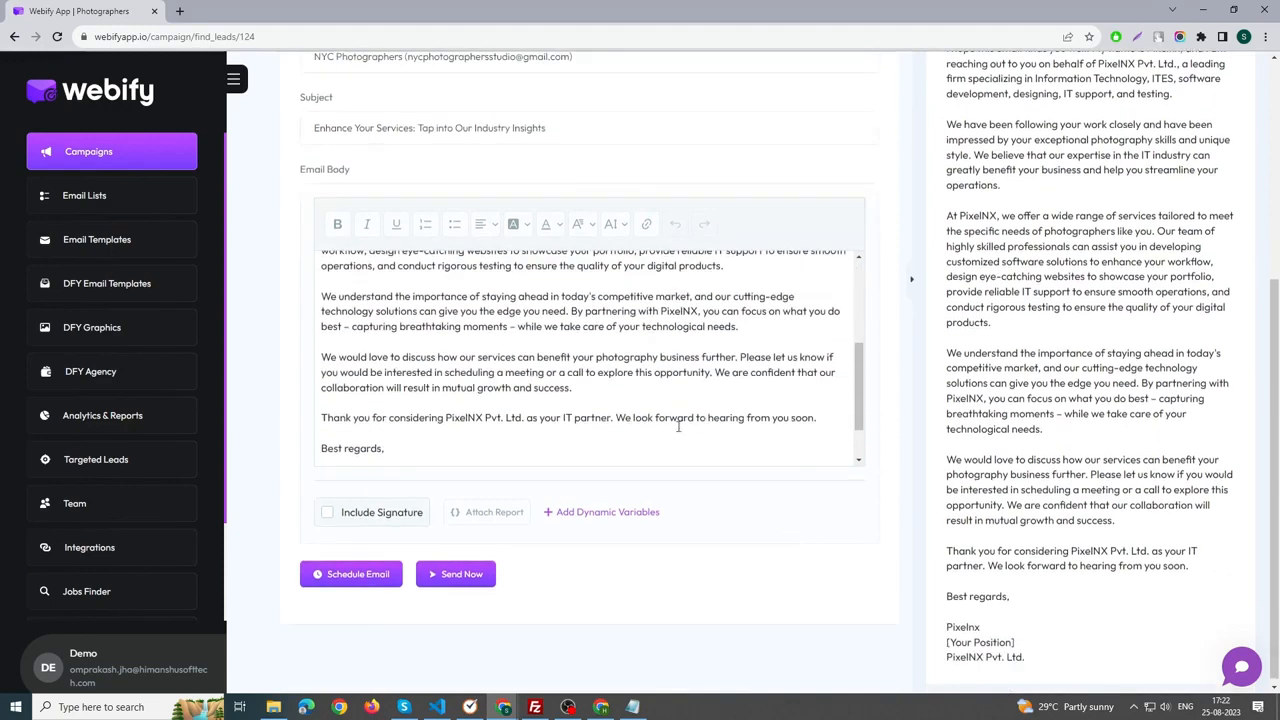
scroll(575, 402, "down", 1)
scroll(575, 404, "up", 1)
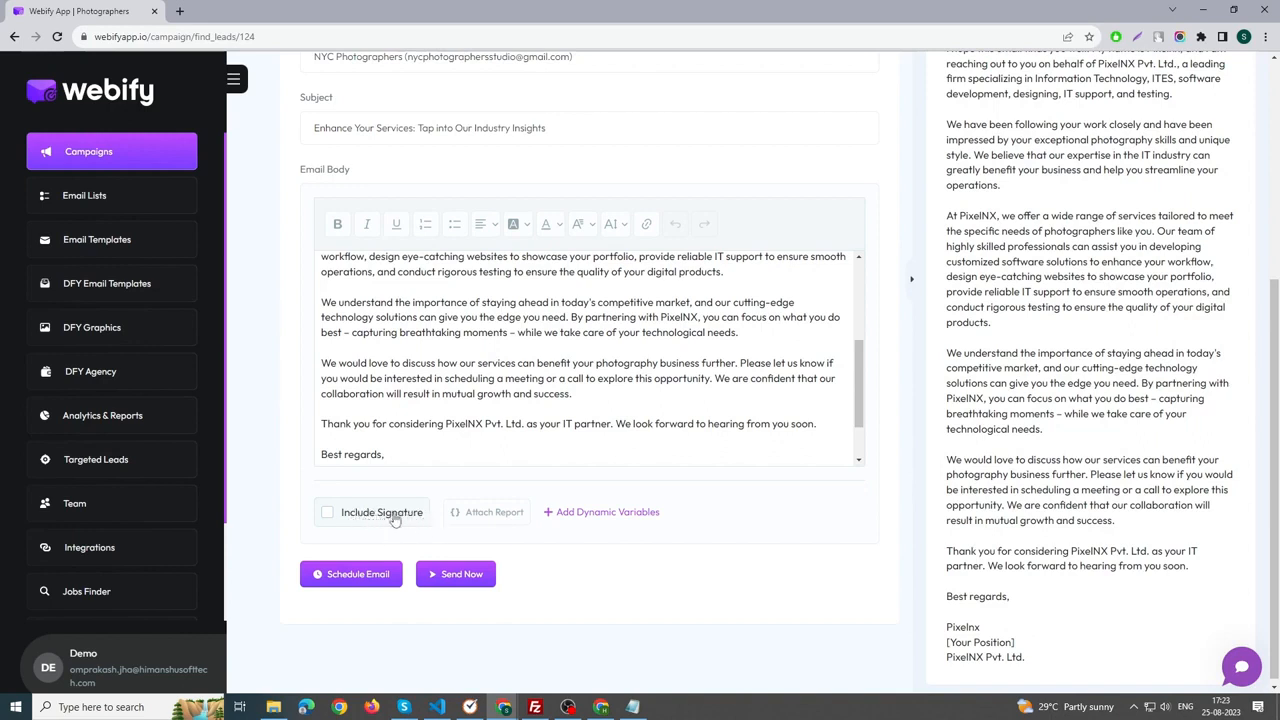
Check the Webify Report and Custom File attachment options for the email without attaching anything
left_click(490, 520)
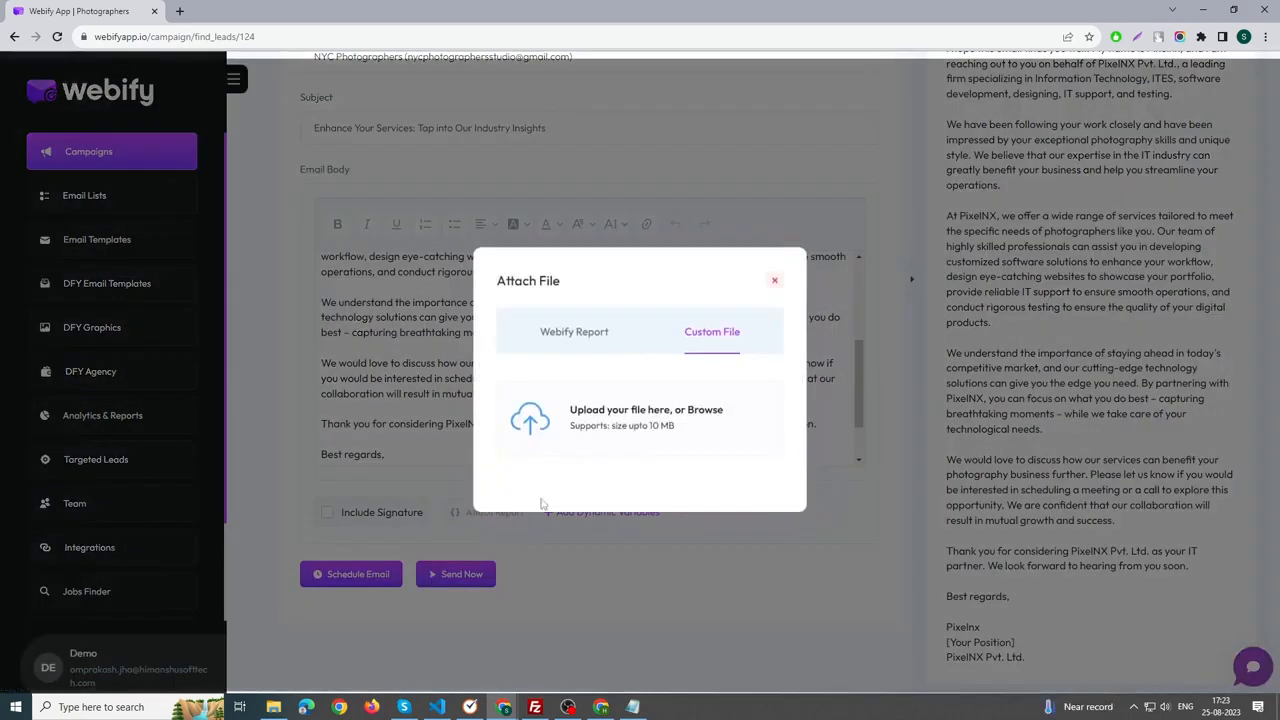
left_click(584, 340)
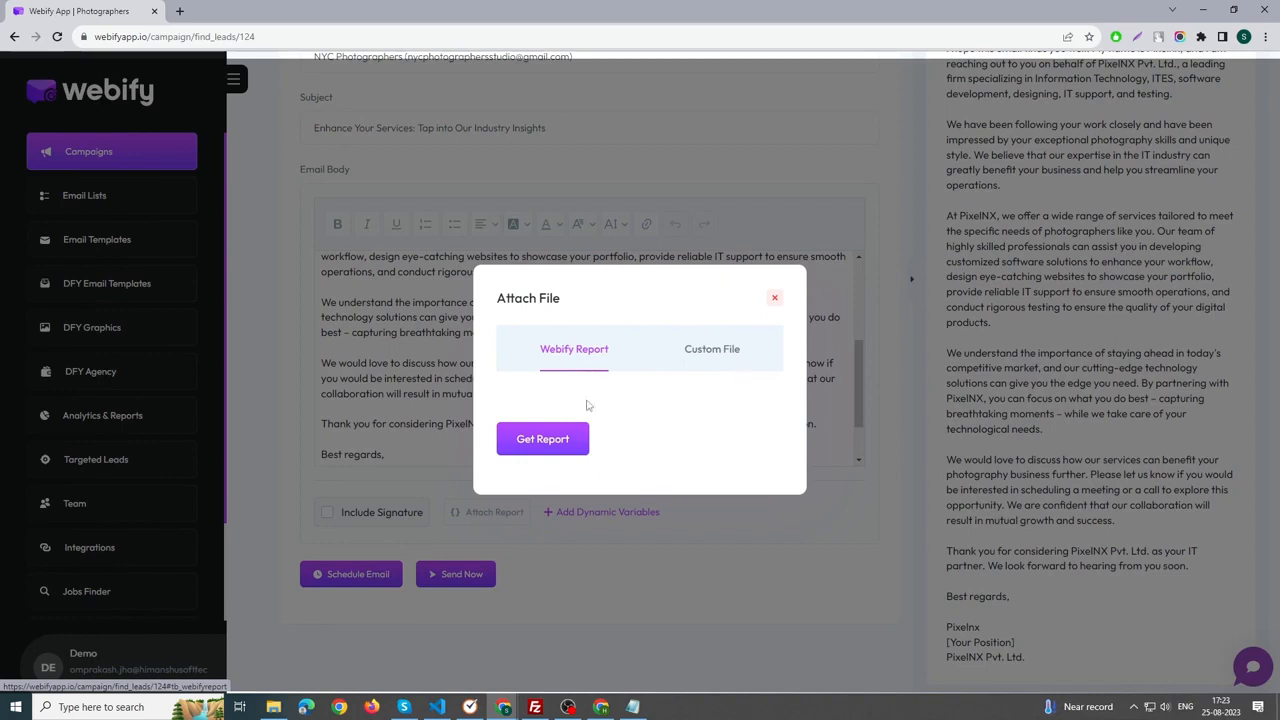
left_click(545, 452)
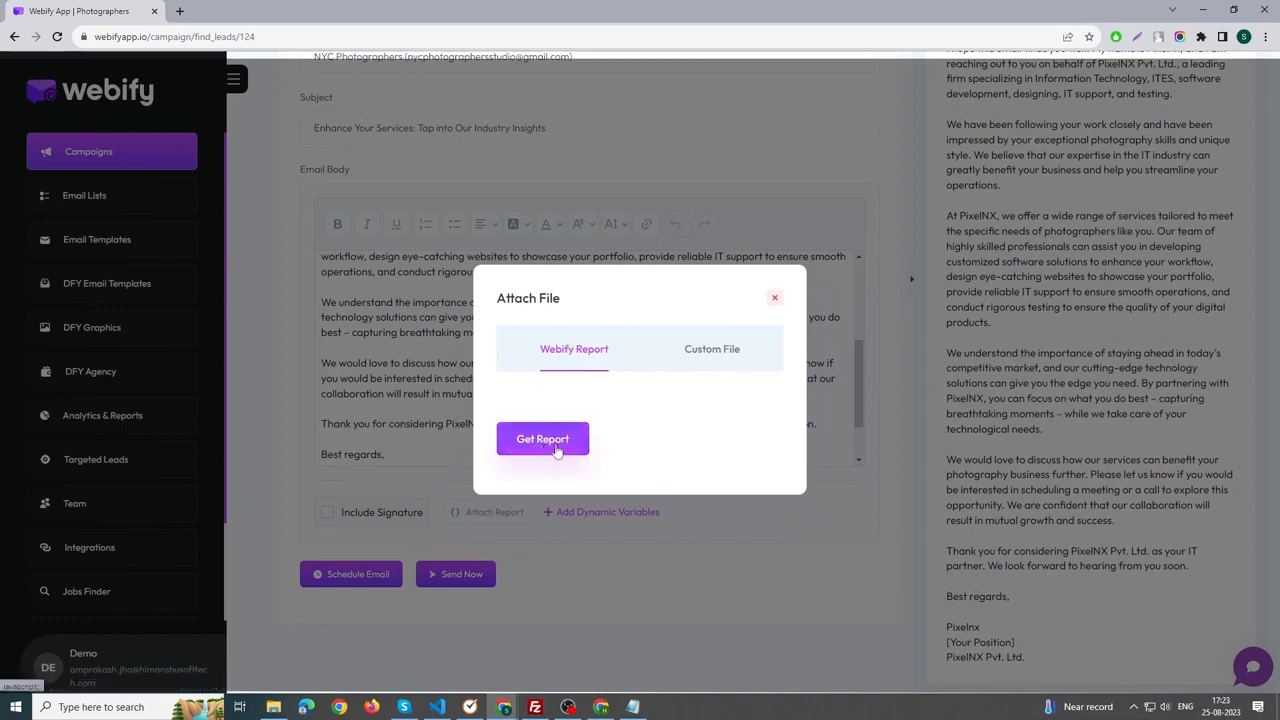
left_click(703, 363)
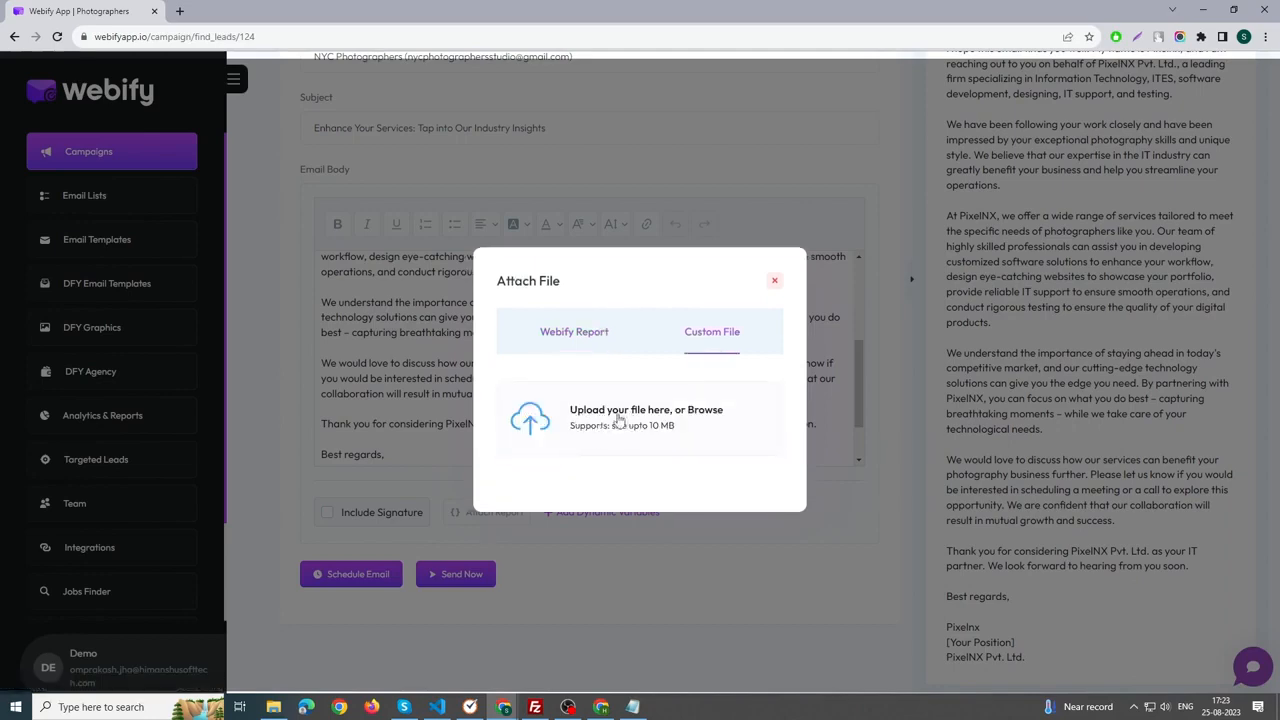
left_click(773, 282)
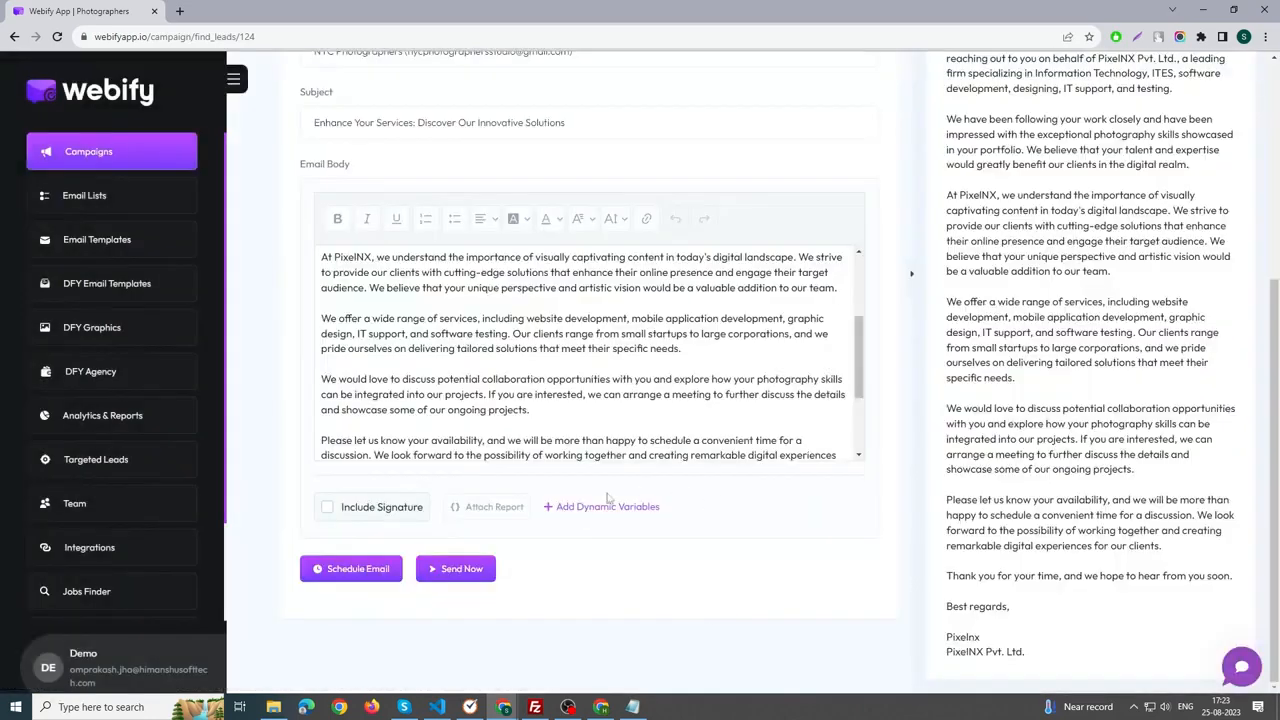
Look through the dynamic variables offered for the email body, from company name to sender details
left_click(605, 510)
scroll(603, 374, "down", 2)
scroll(604, 376, "up", 2)
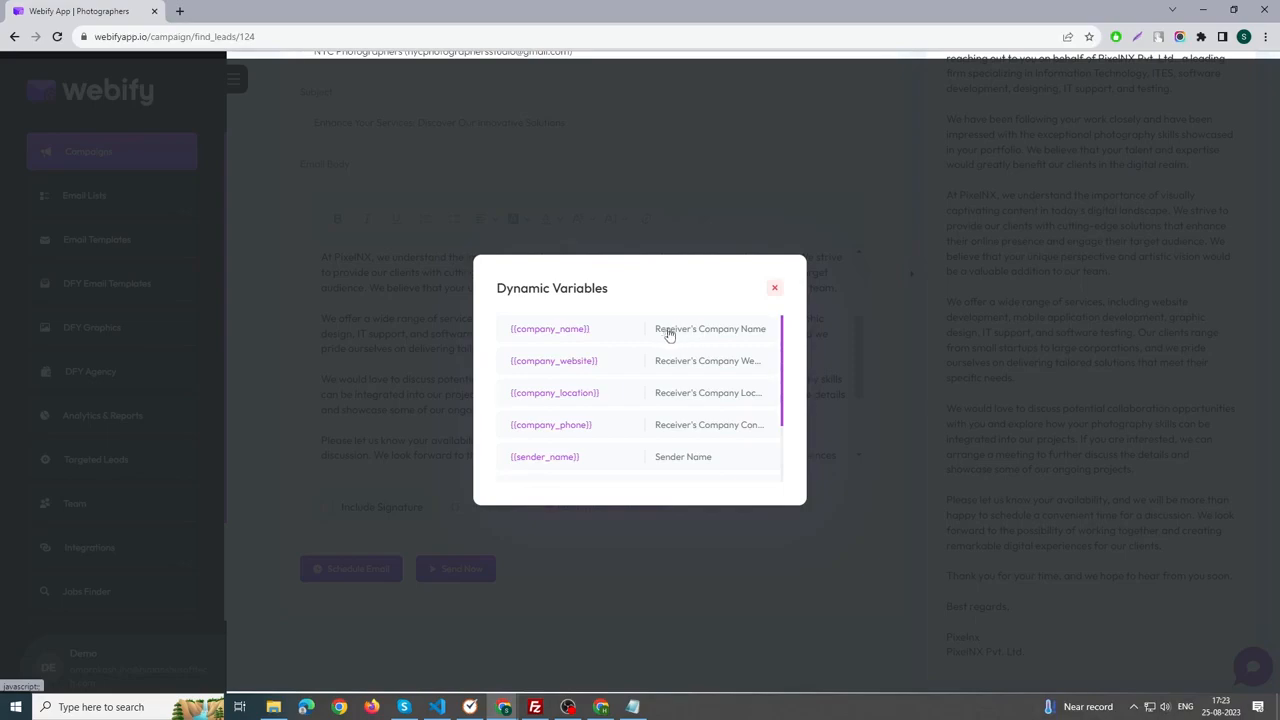
scroll(611, 423, "down", 2)
scroll(634, 360, "up", 2)
left_click(634, 361)
scroll(689, 376, "up", 4)
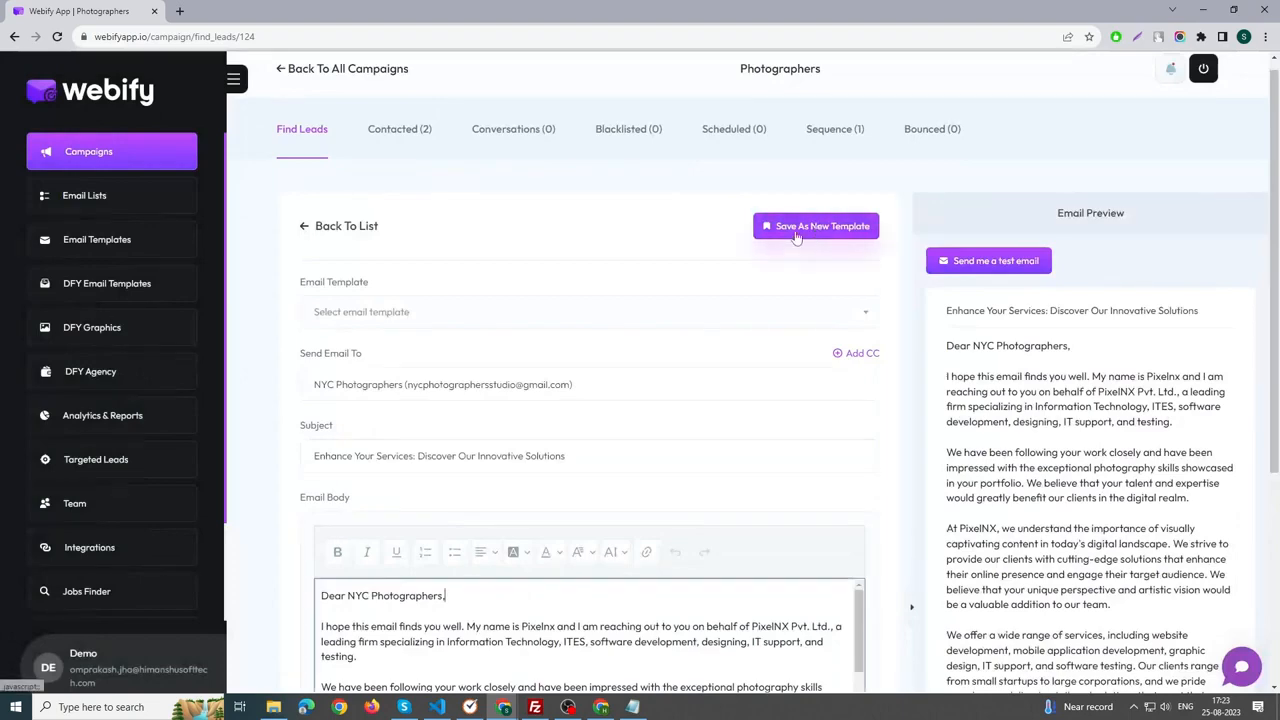
Check the option to save the email as a new template and the existing template choices without saving or selecting one
left_click(797, 229)
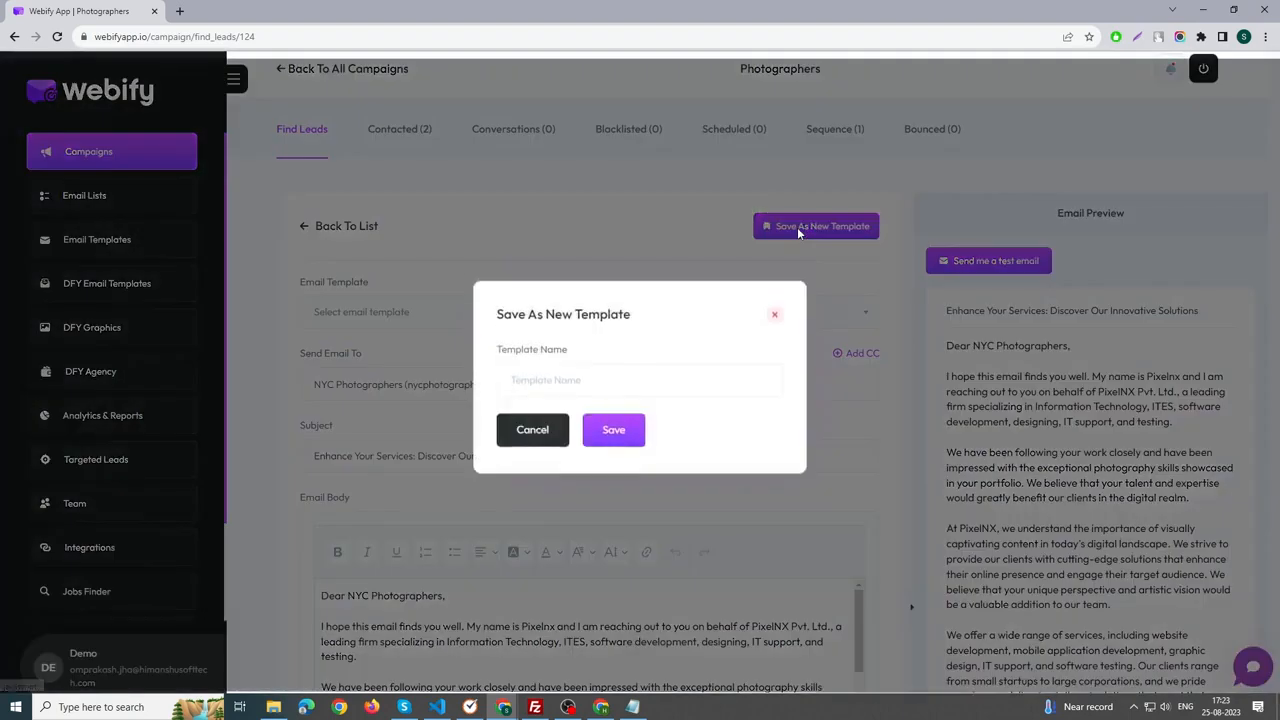
left_click(774, 316)
left_click(461, 329)
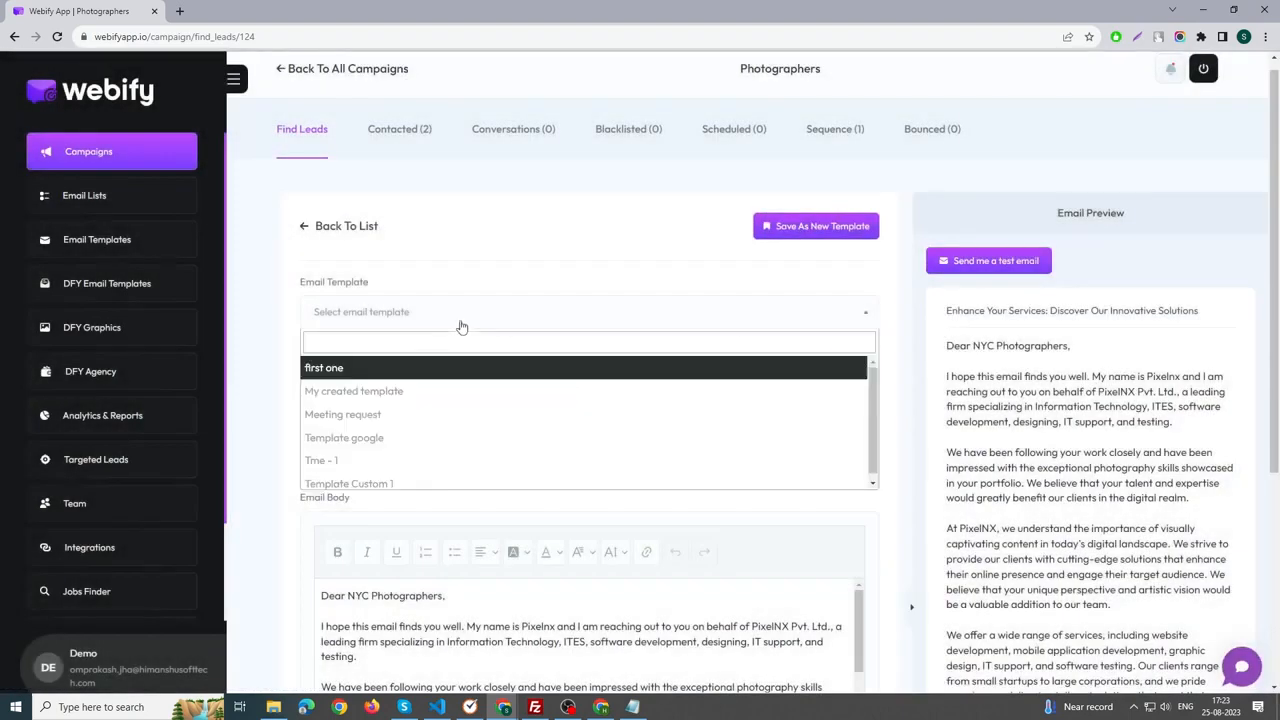
left_click(531, 286)
scroll(531, 286, "down", 5)
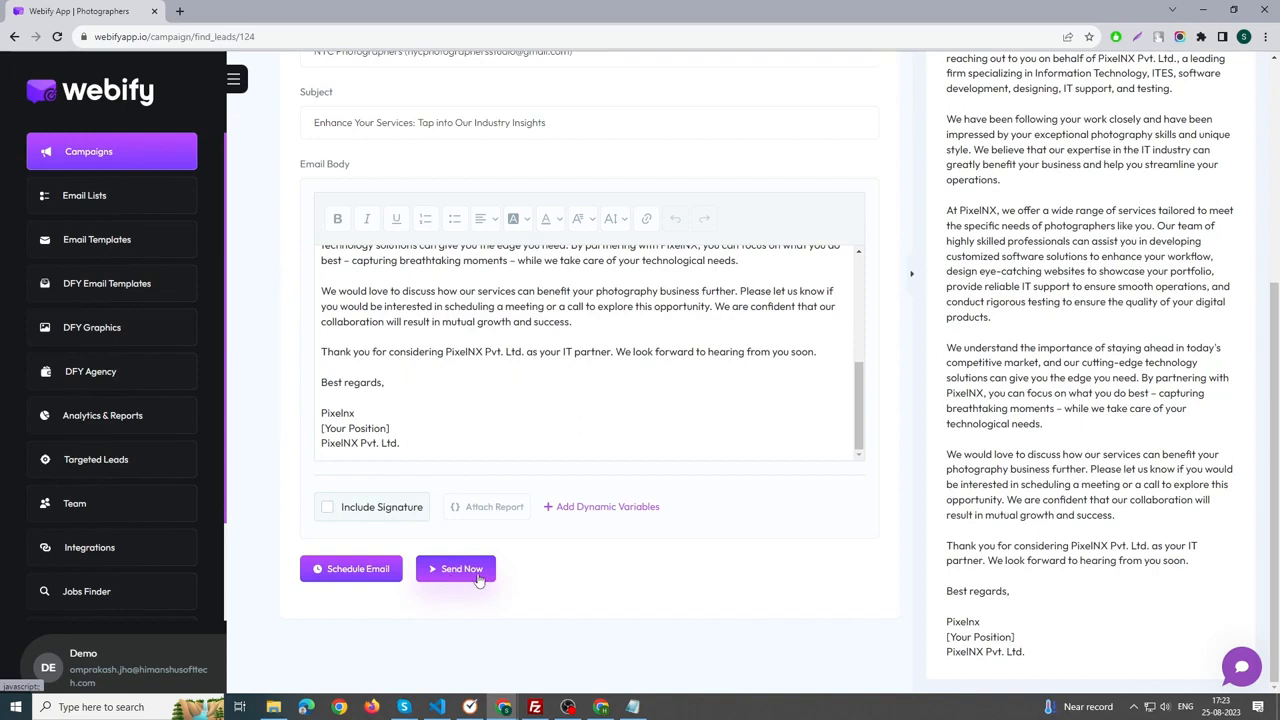
Schedule the email for 24/08/2023 01:00 PM in the UTC+05:30 time zone and show the campaign's scheduled emails
left_click(368, 570)
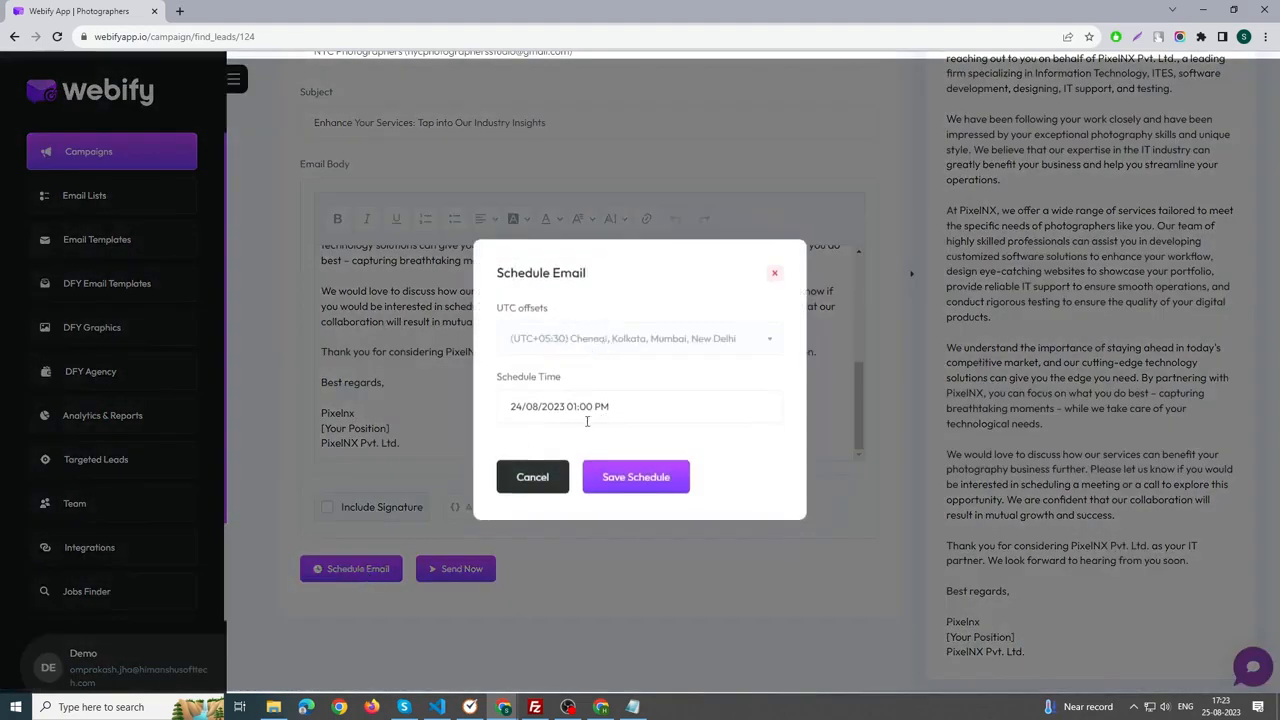
left_click(600, 407)
left_click(716, 449)
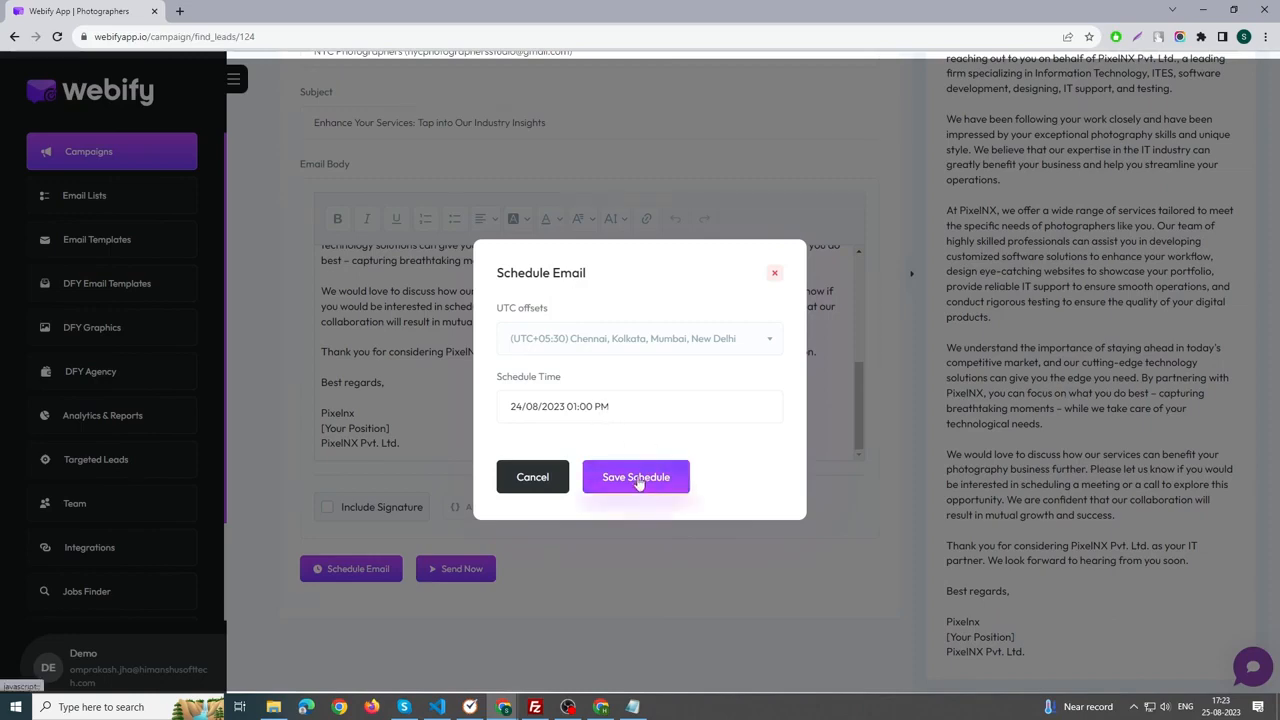
left_click(640, 480)
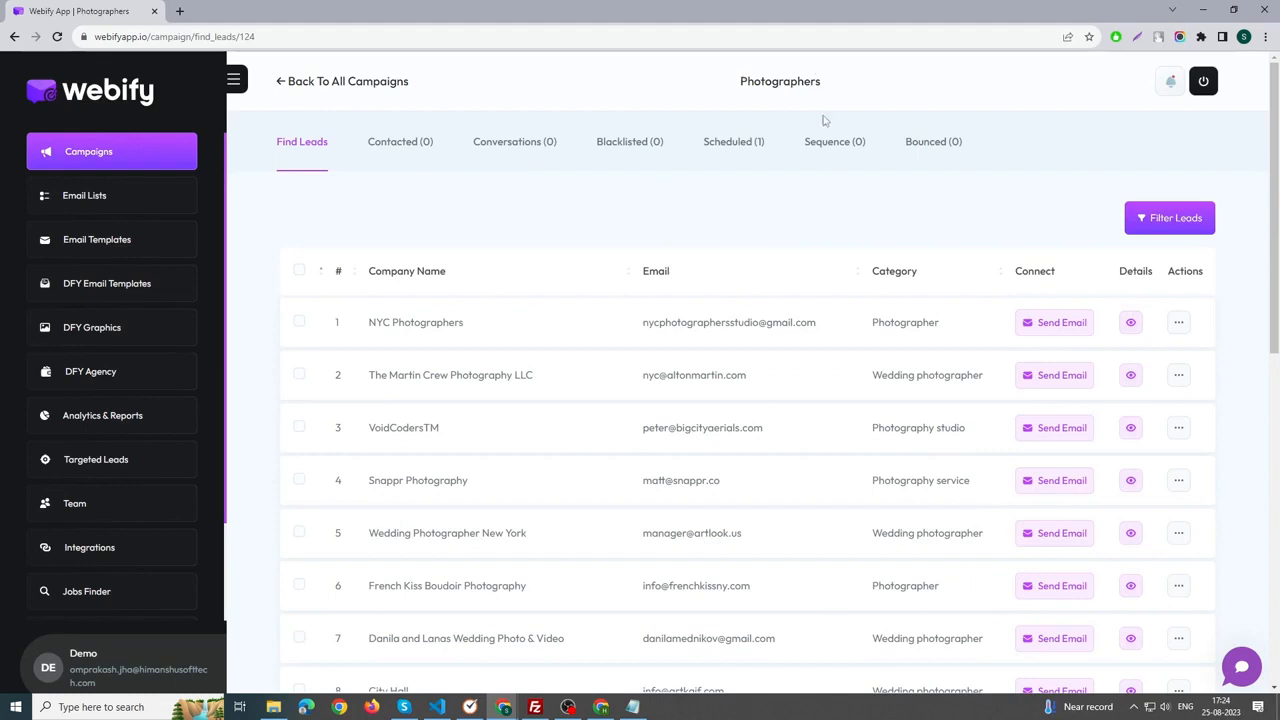
left_click(741, 153)
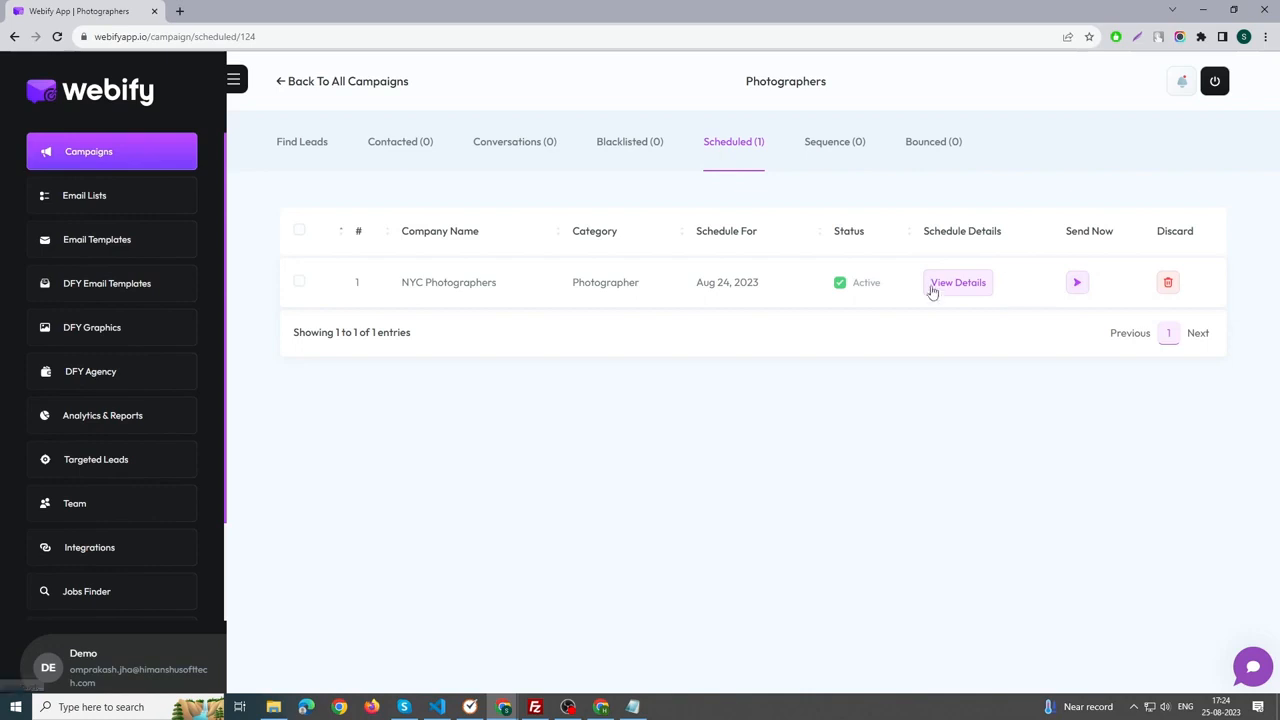
Compose another email to the NYC Photographers lead from the found leads and send it immediately
left_click(311, 149)
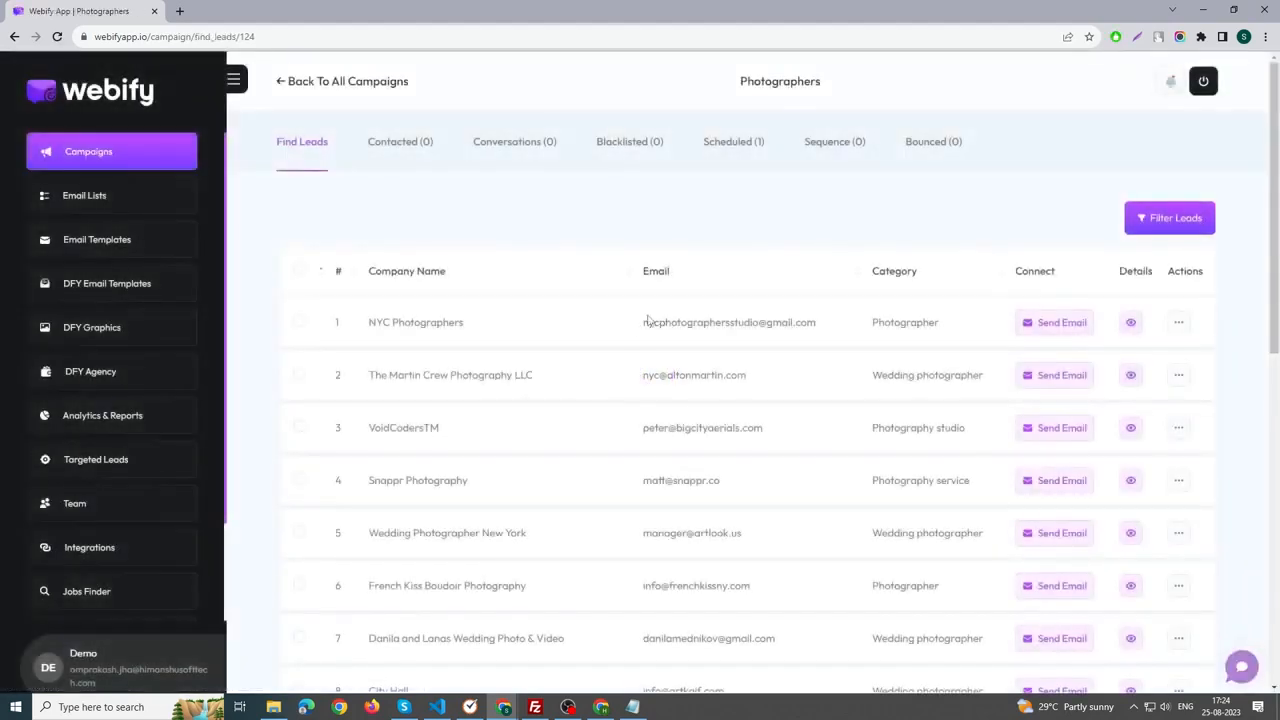
left_click(1030, 331)
scroll(605, 344, "down", 1)
scroll(595, 344, "down", 2)
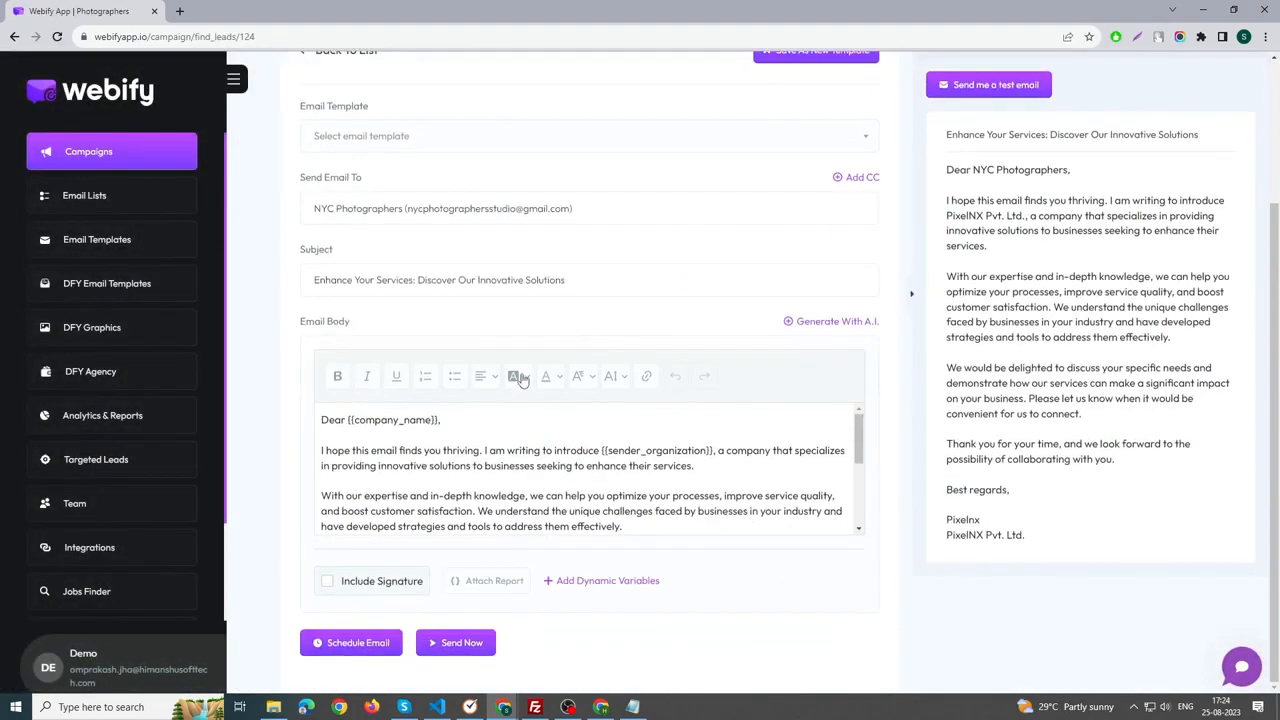
left_click(455, 642)
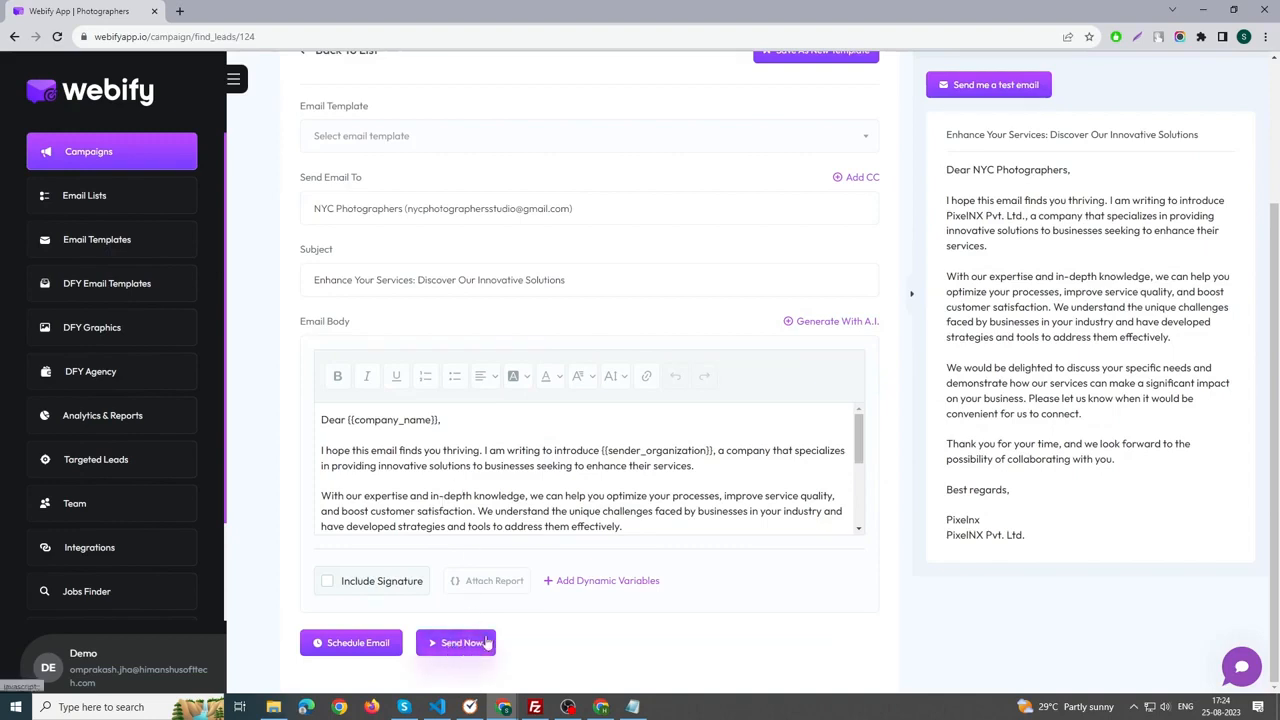
scroll(930, 323, "up", 1)
scroll(930, 323, "up", 1)
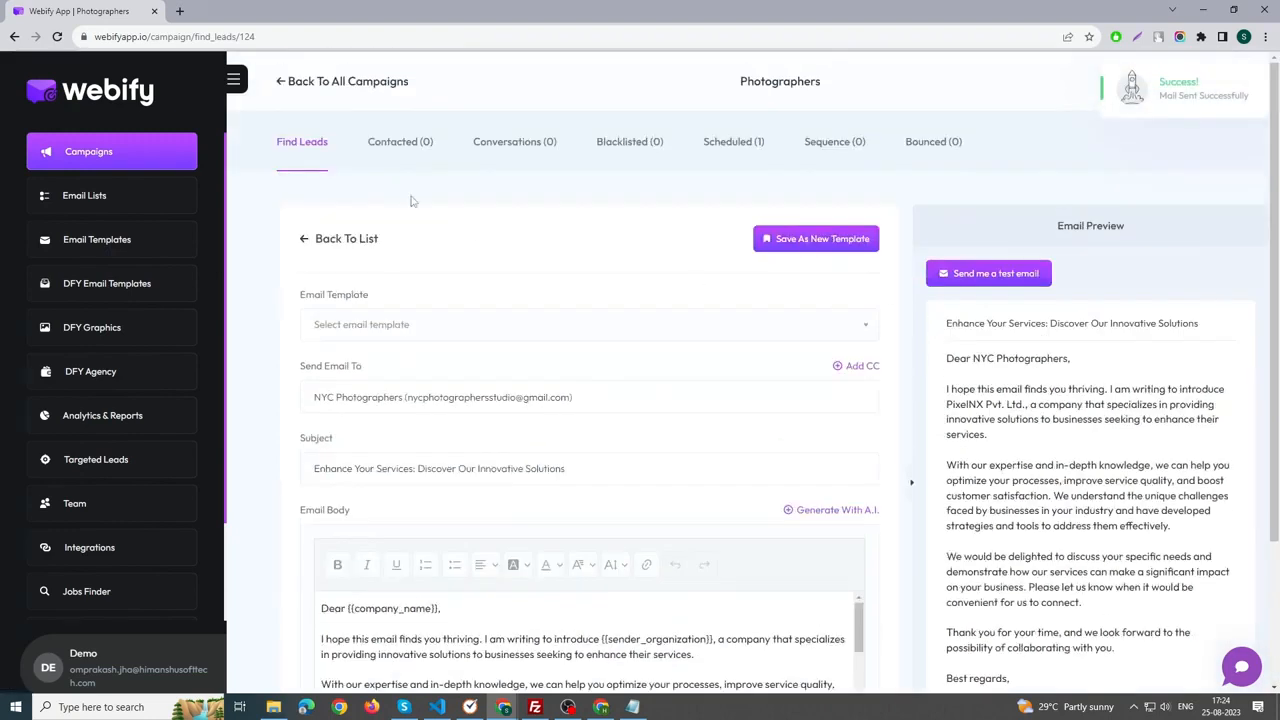
Send the contacted NYC Photographers lead a follow-up email using the template "My created template"
left_click(412, 145)
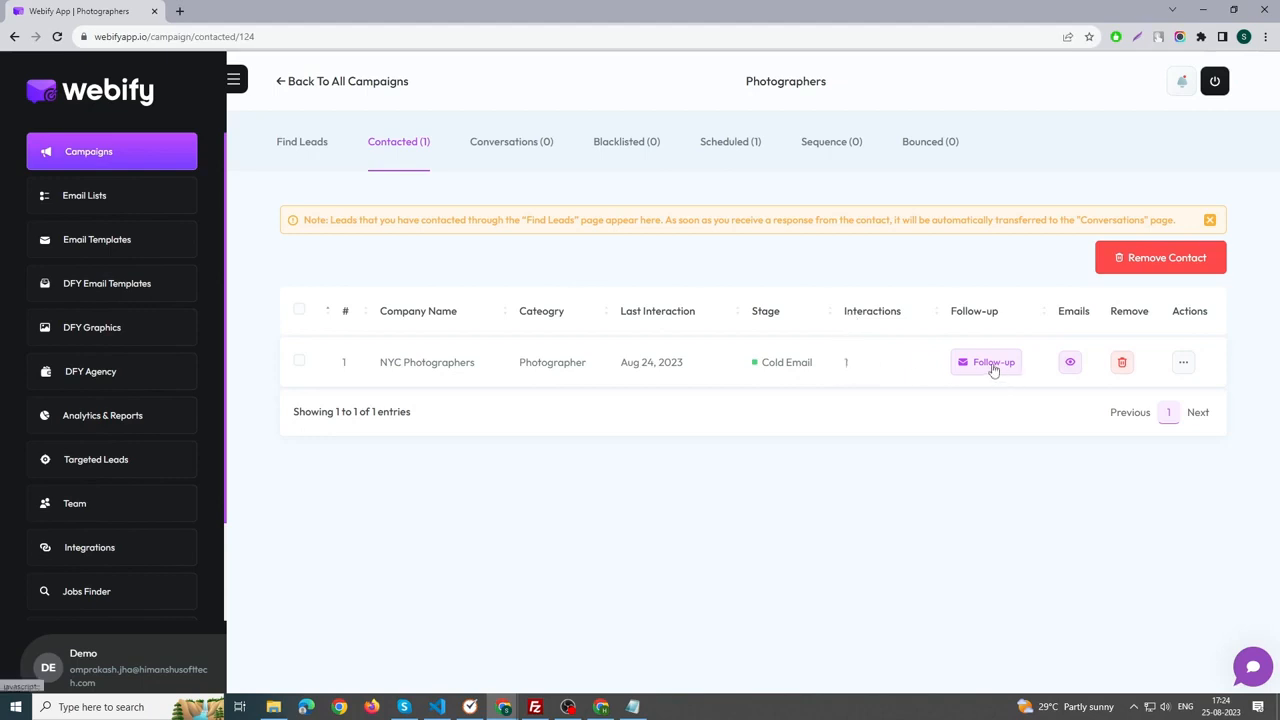
left_click(993, 363)
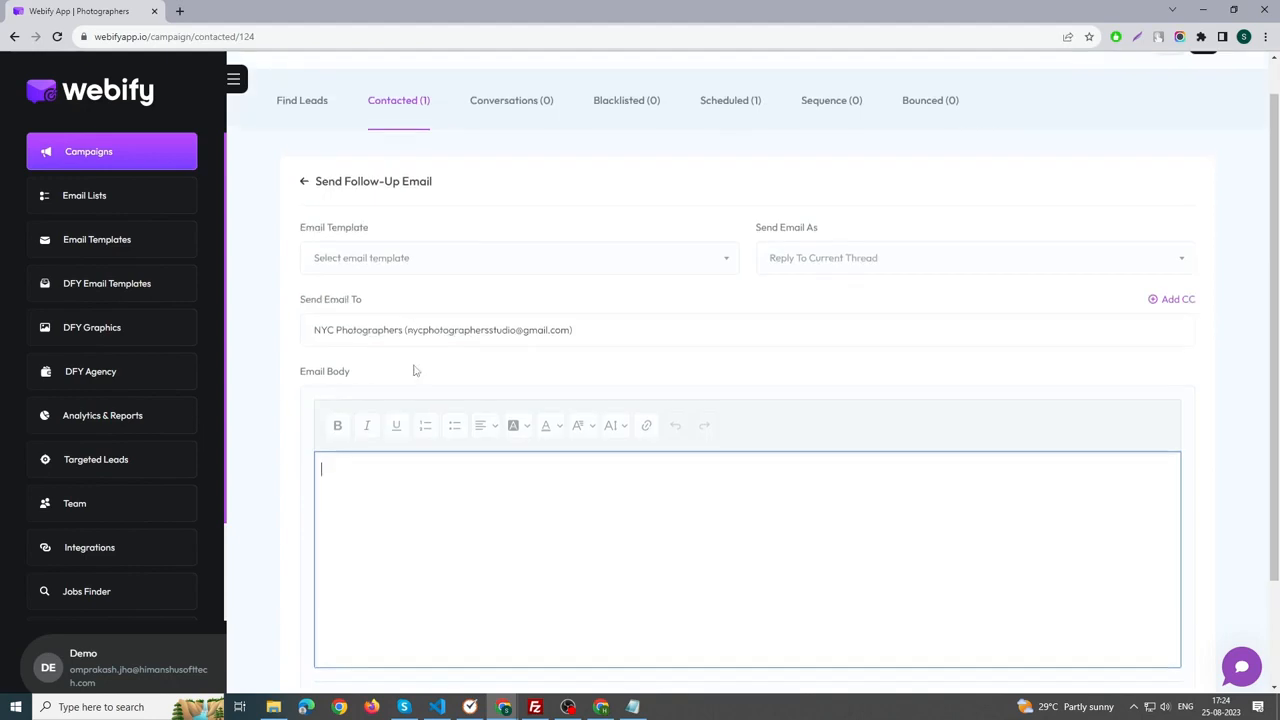
scroll(415, 371, "down", 2)
left_click(449, 123)
left_click(409, 205)
left_click_drag(326, 377, 328, 322)
left_click(549, 449)
left_click(478, 648)
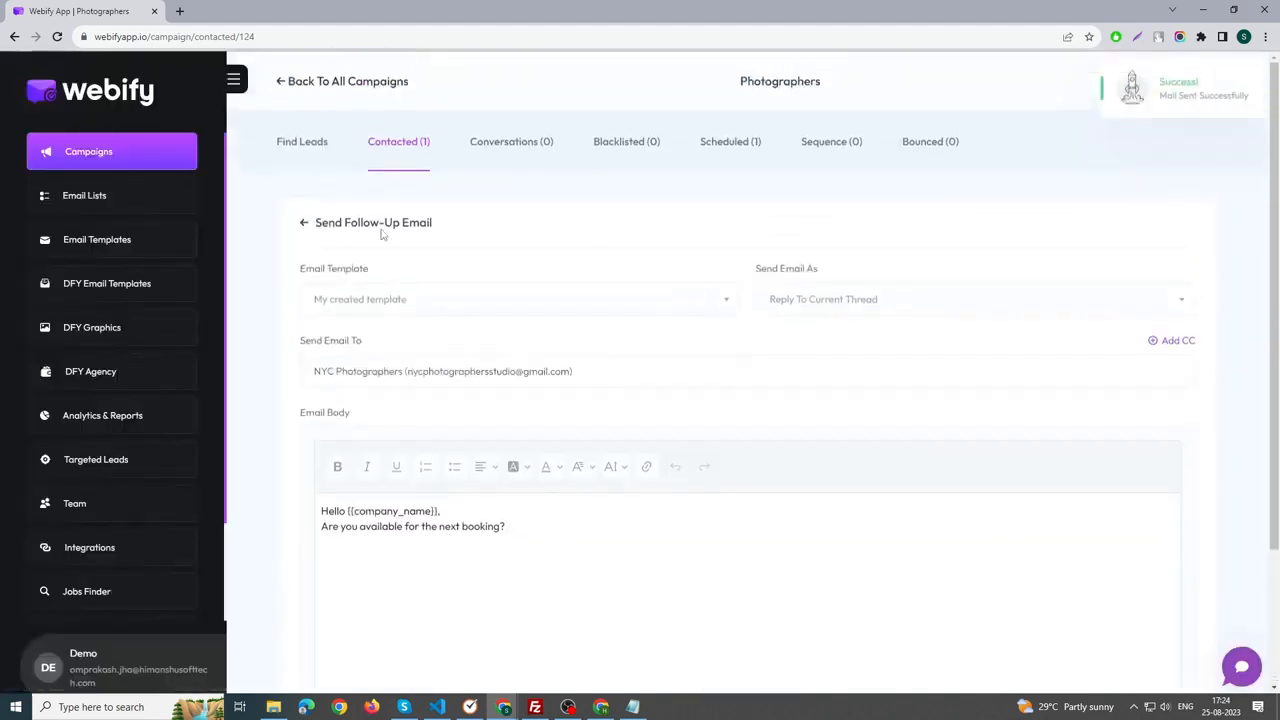
Review the emails sent to NYC Photographers among the contacted leads and check the campaign's conversations
left_click(407, 154)
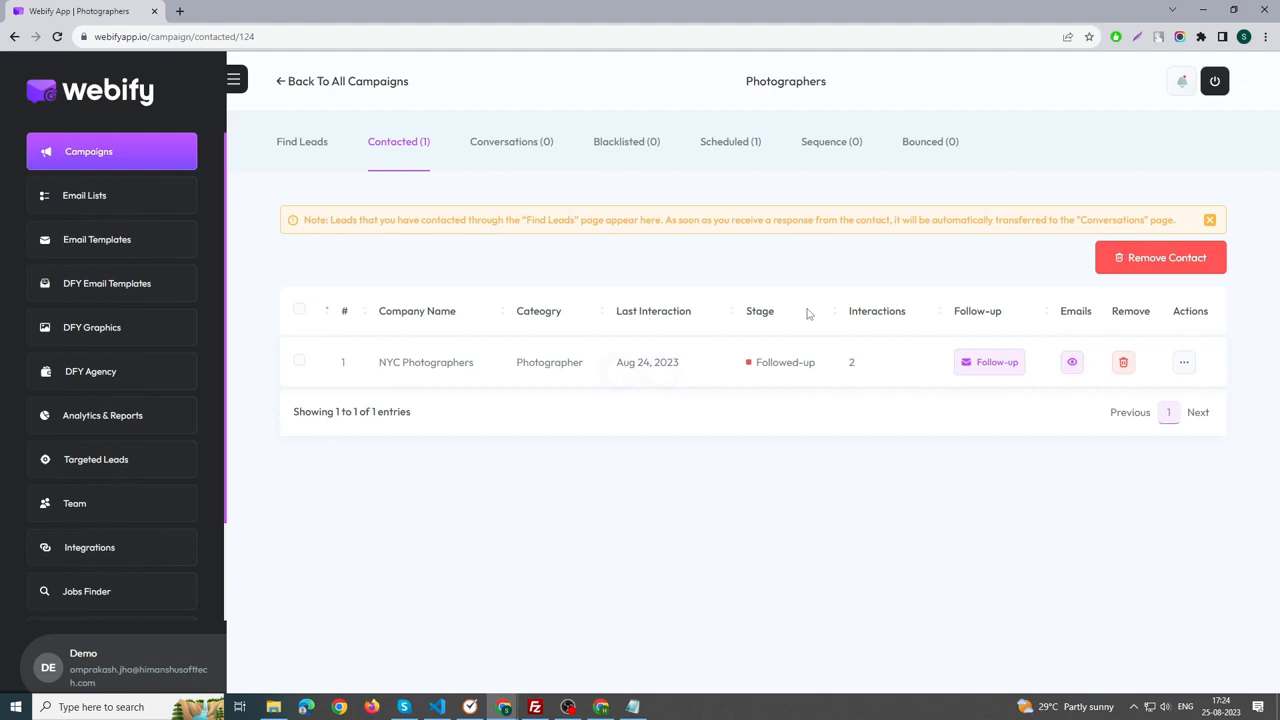
left_click(1073, 365)
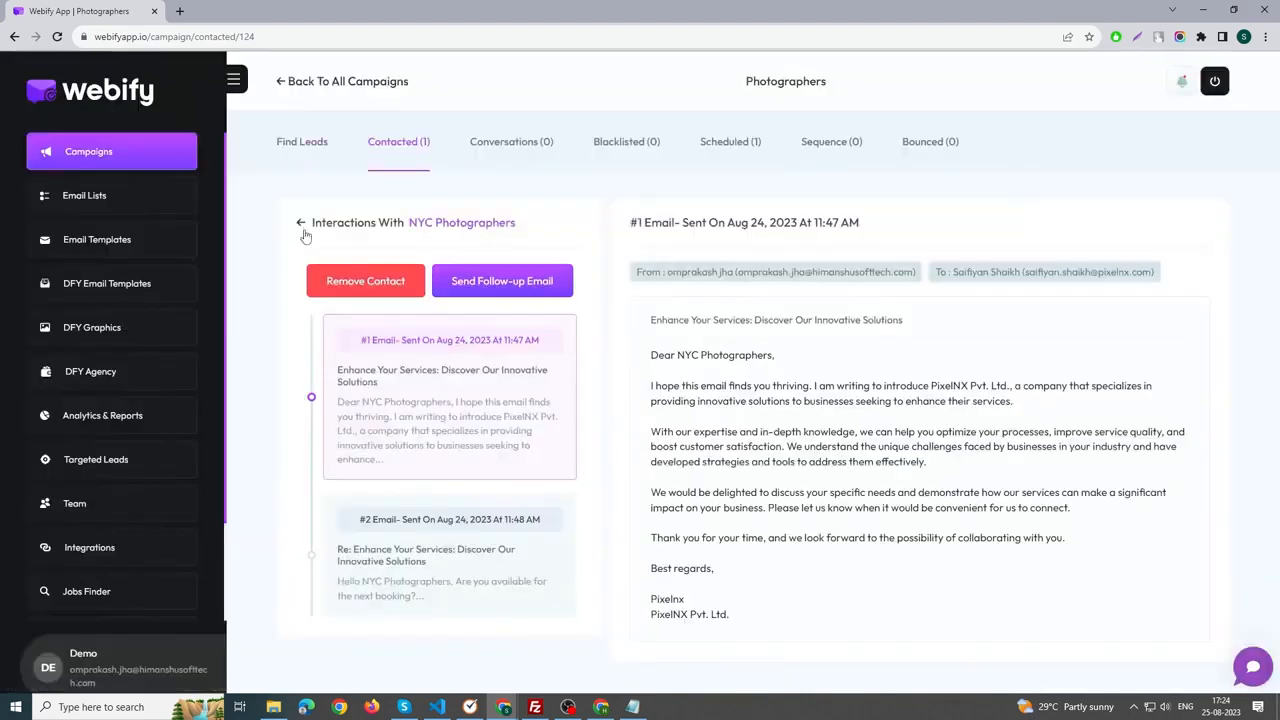
left_click(301, 226)
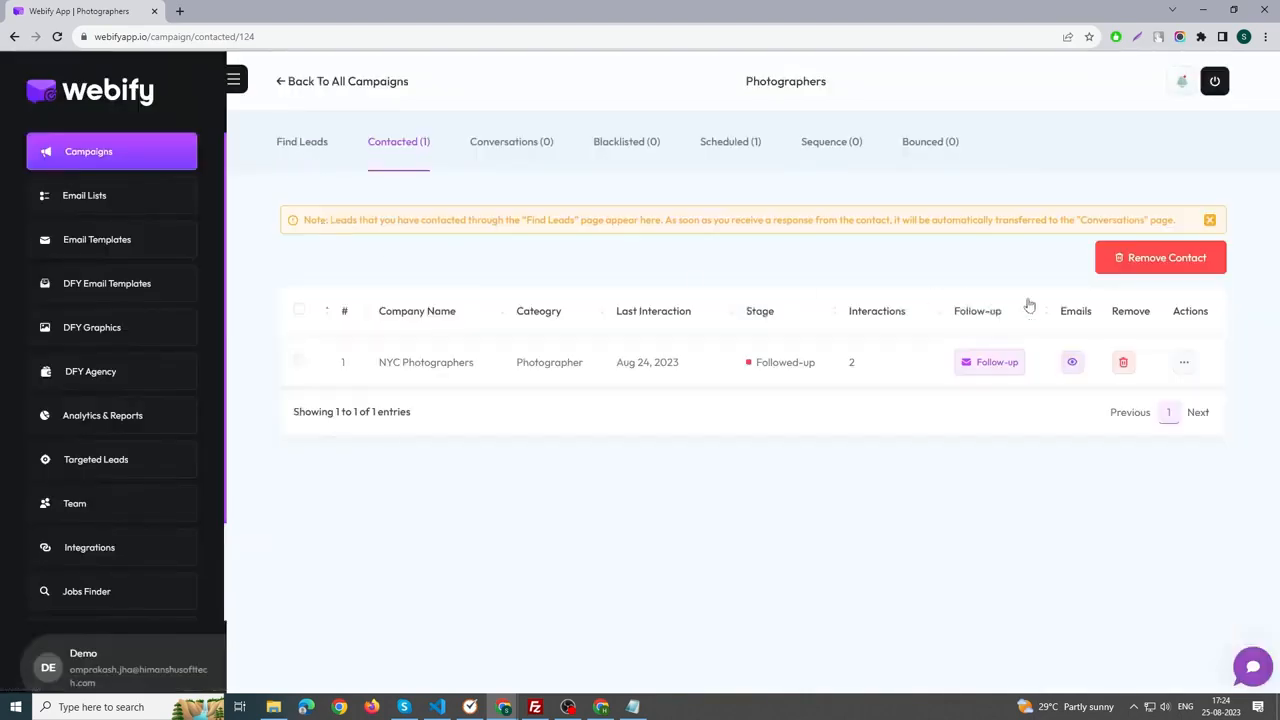
left_click(531, 154)
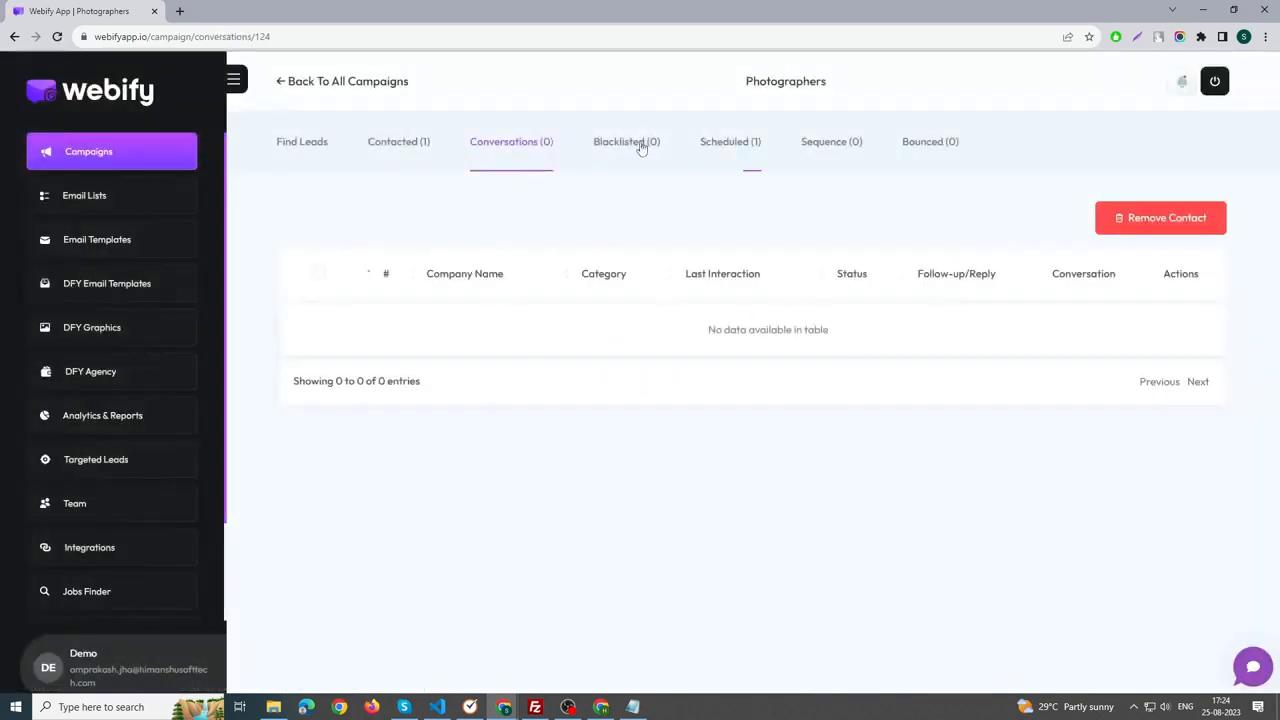
Start a new sequence in the Photographers campaign named "Marketing sequence" with its time slot starting at 02:00
left_click(827, 155)
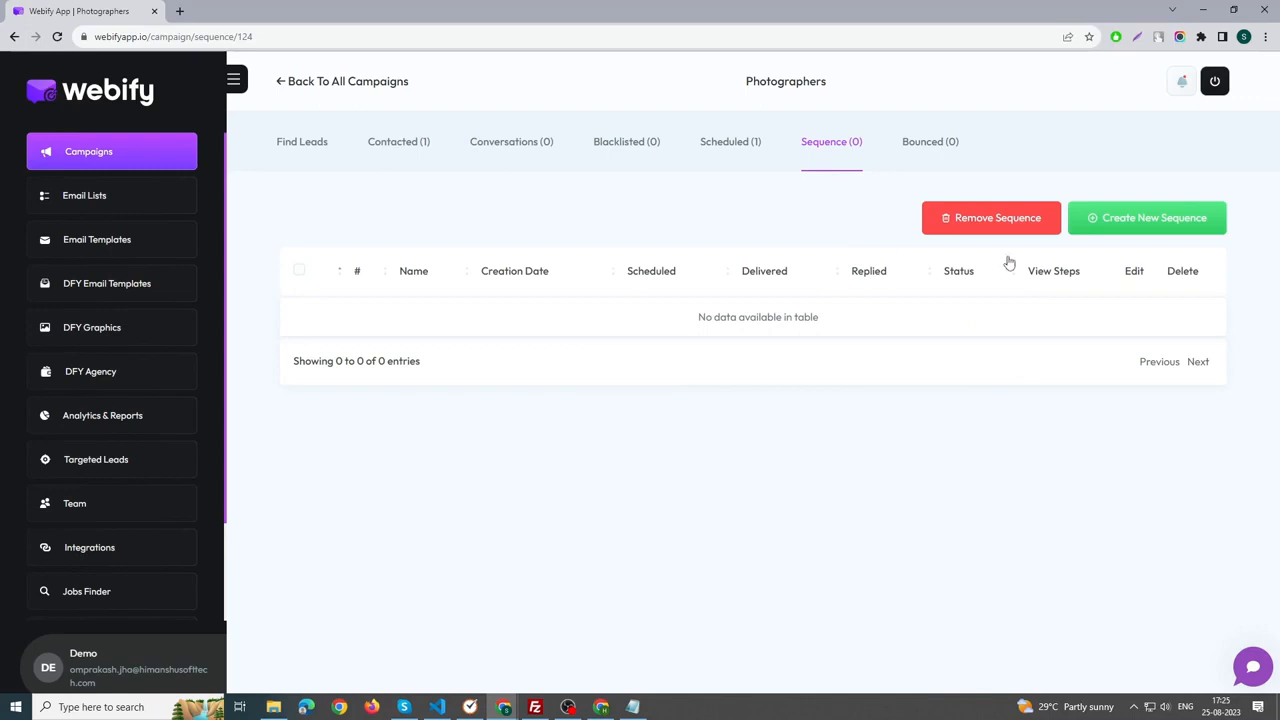
left_click(1129, 222)
left_click(565, 314)
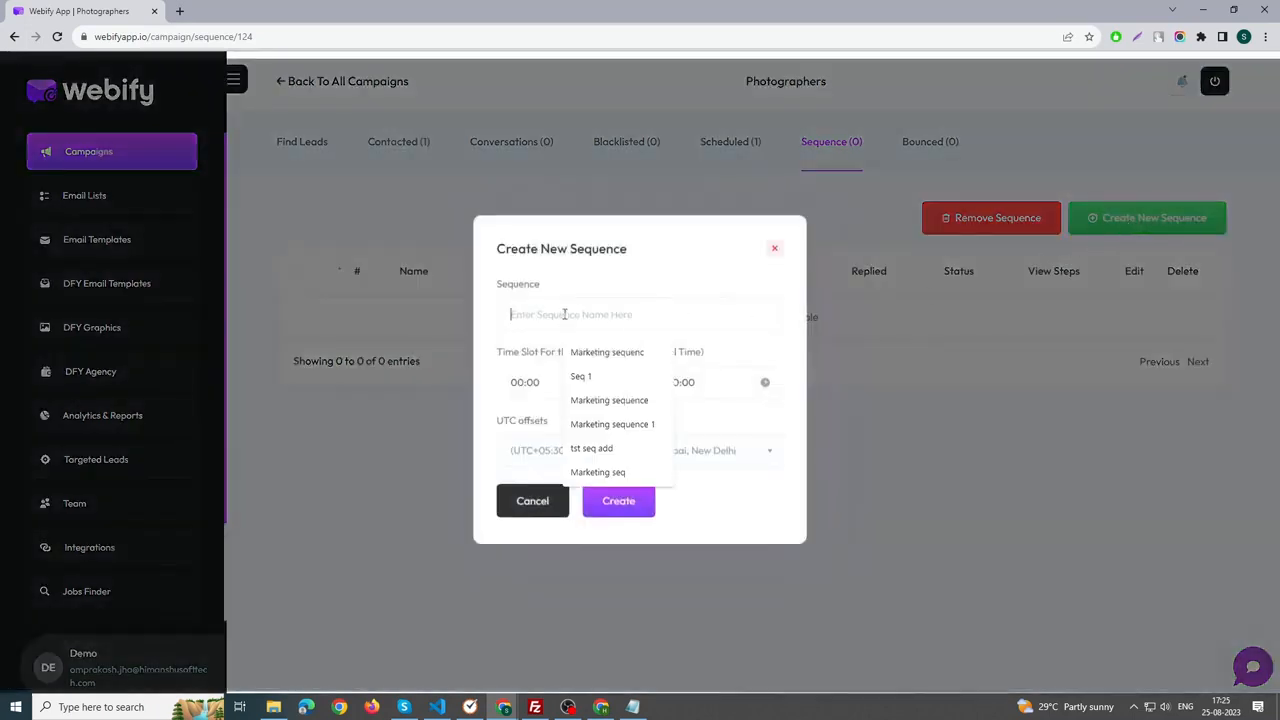
left_click(590, 400)
left_click(565, 383)
left_click(521, 424)
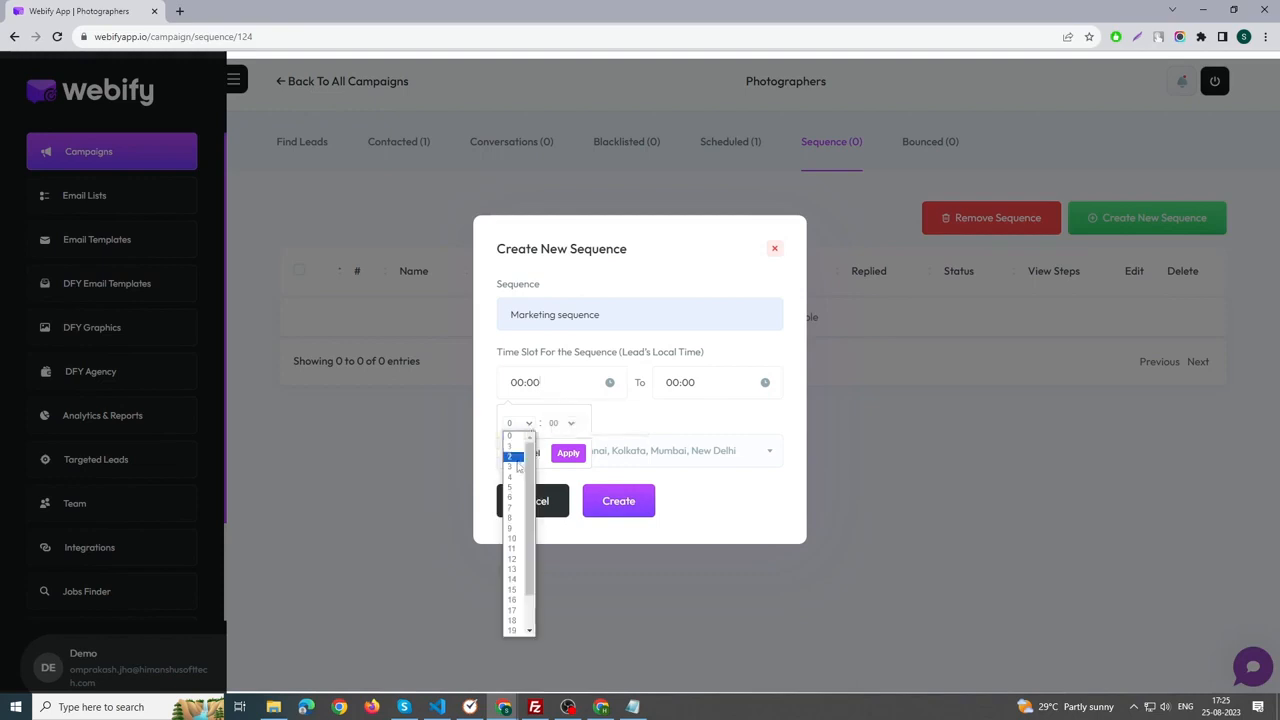
left_click(516, 457)
left_click(568, 453)
Set the end of the sequence's time slot to 12:00 and create the sequence
left_click(690, 384)
left_click(676, 424)
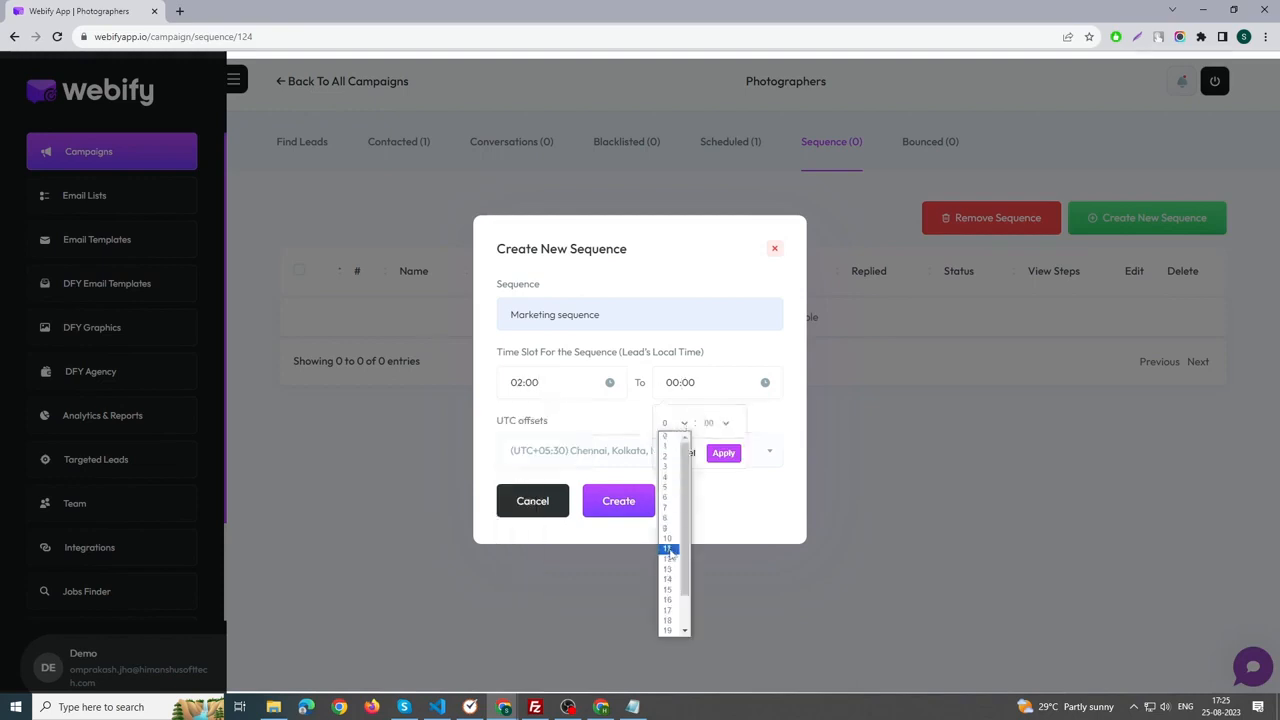
left_click(669, 549)
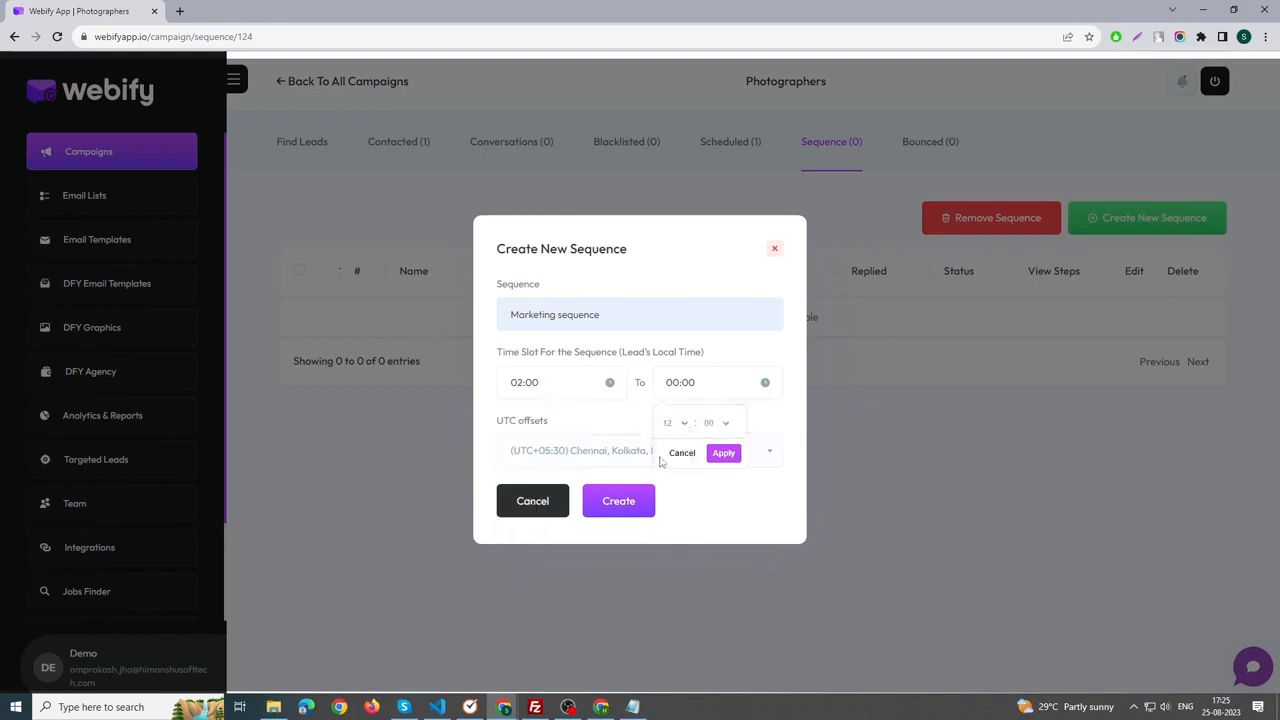
left_click(721, 456)
left_click(619, 508)
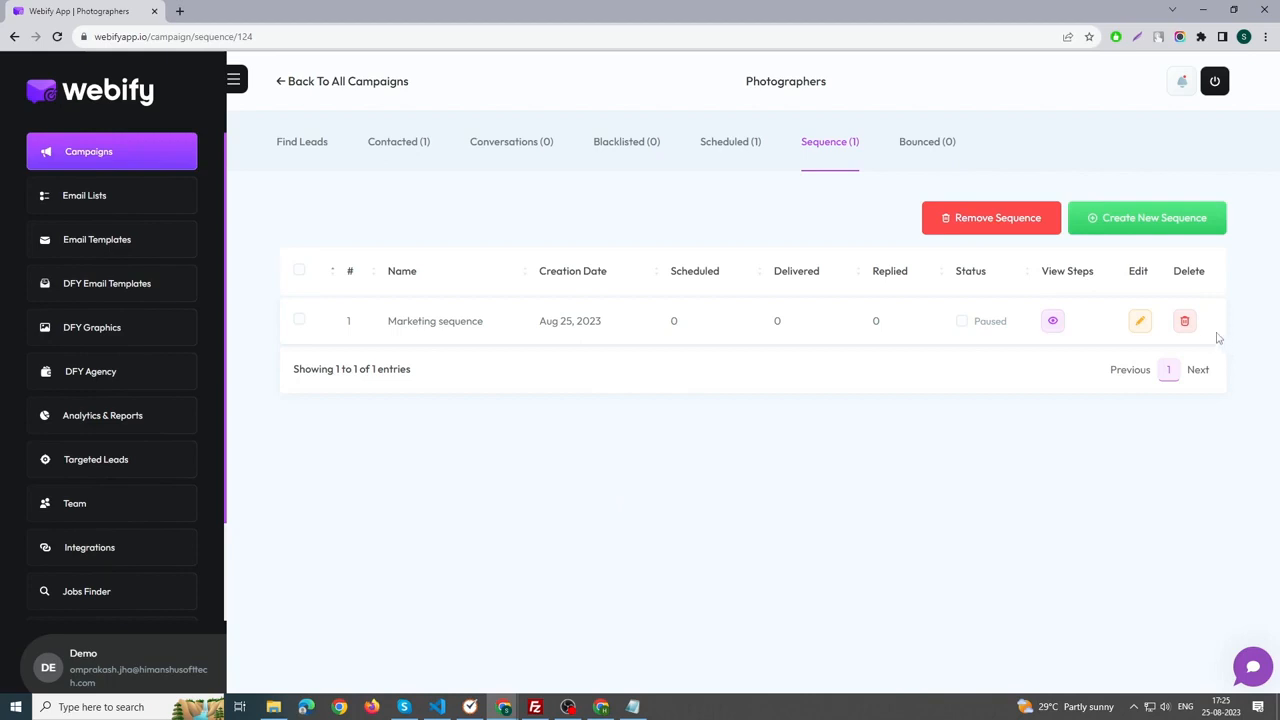
Open the steps of the Marketing sequence, check its contacts and return to its overview
left_click(1054, 322)
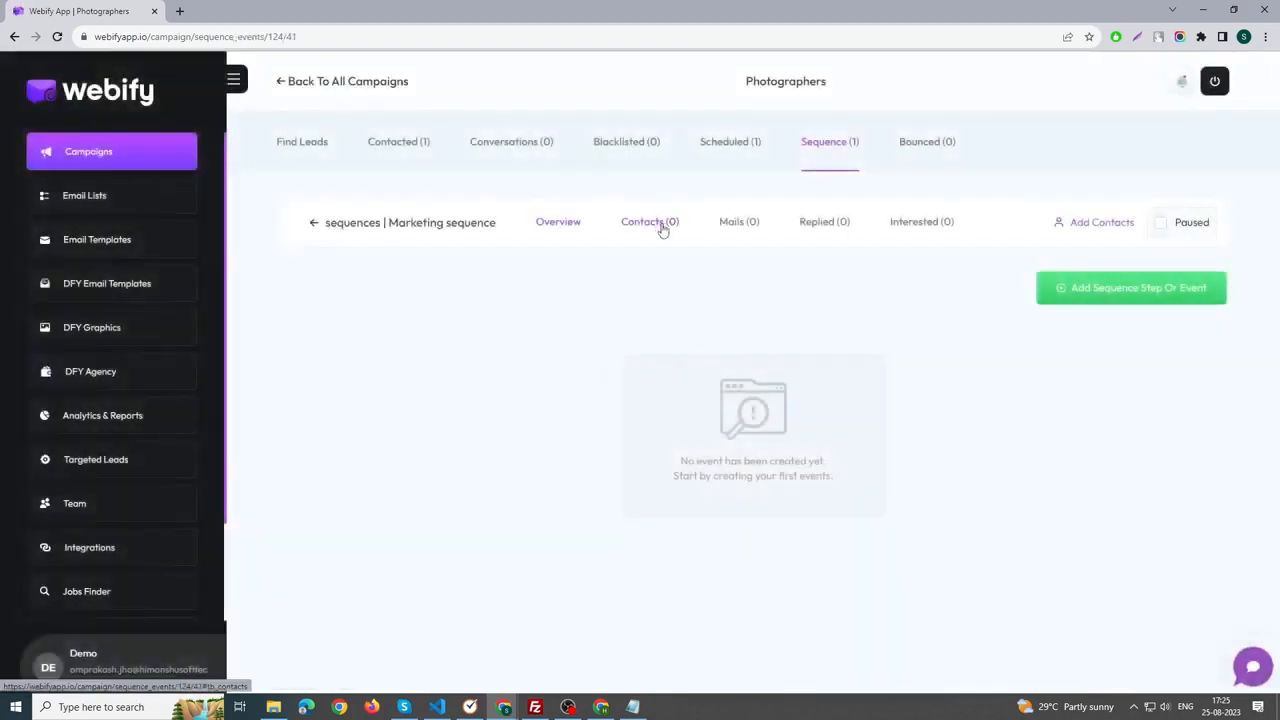
left_click(662, 230)
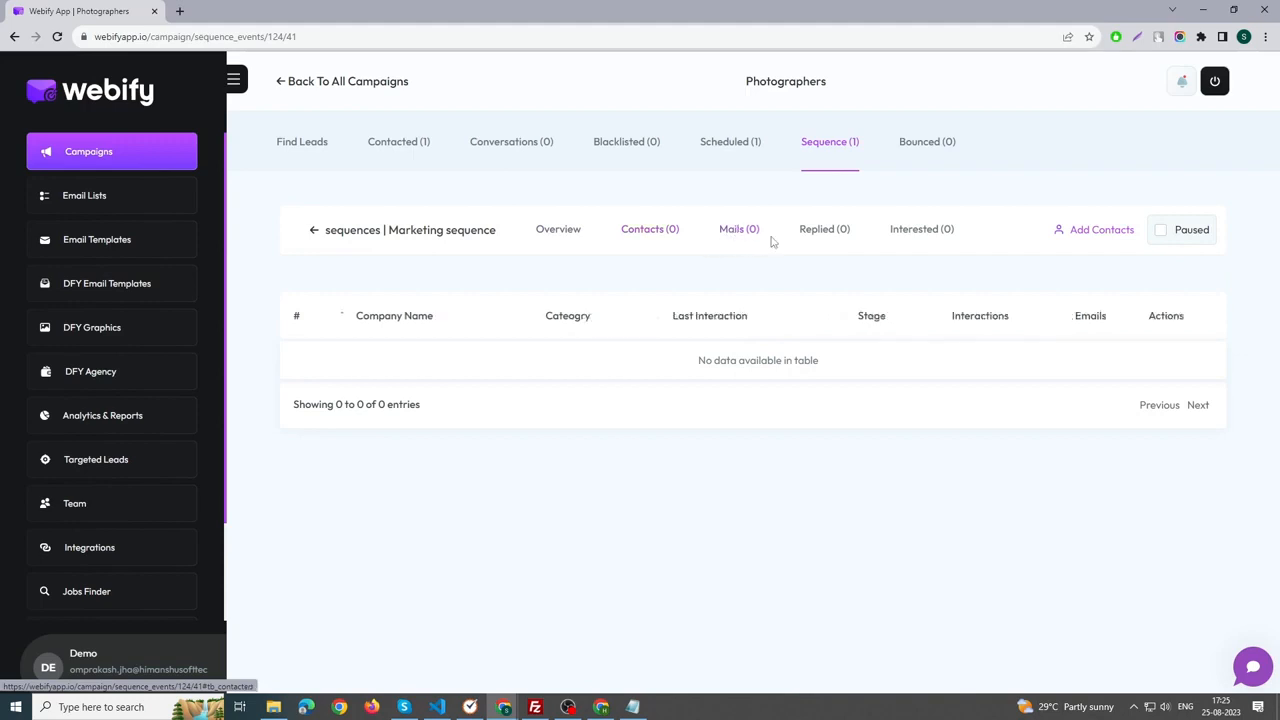
left_click(566, 237)
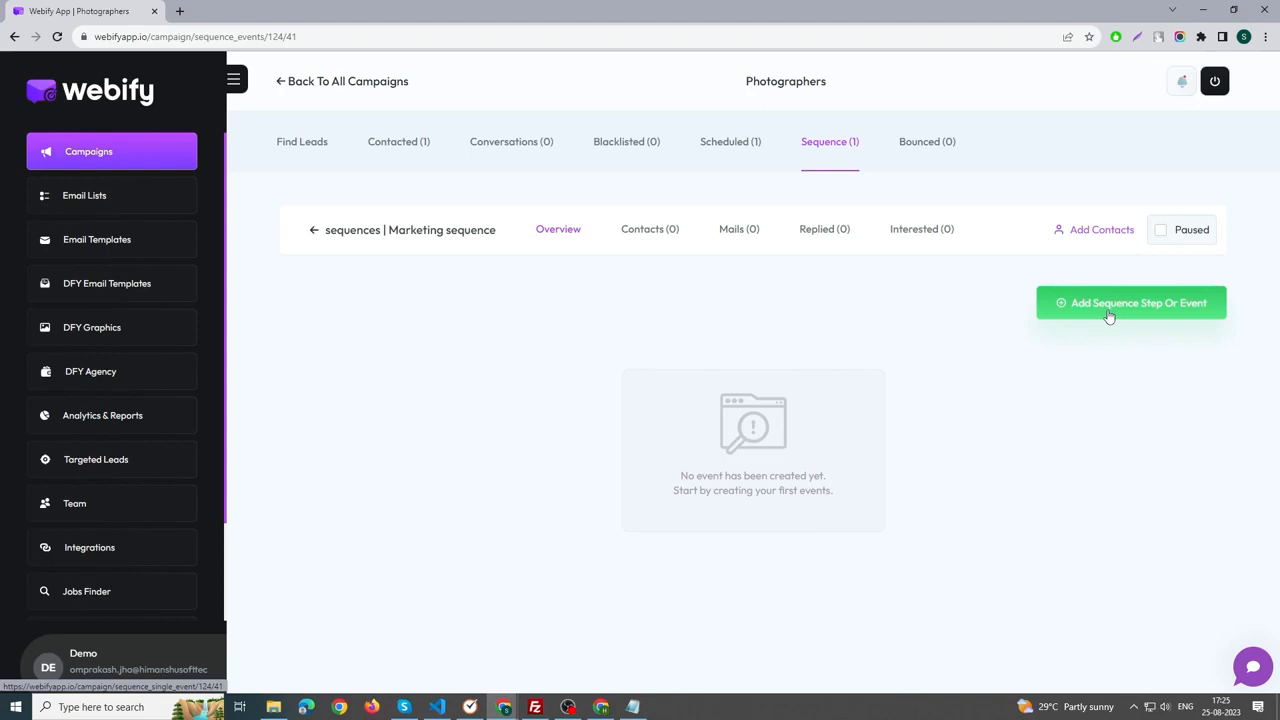
Start a new event in the Marketing sequence titled "Step 1" with the event type Send Email
left_click(1108, 316)
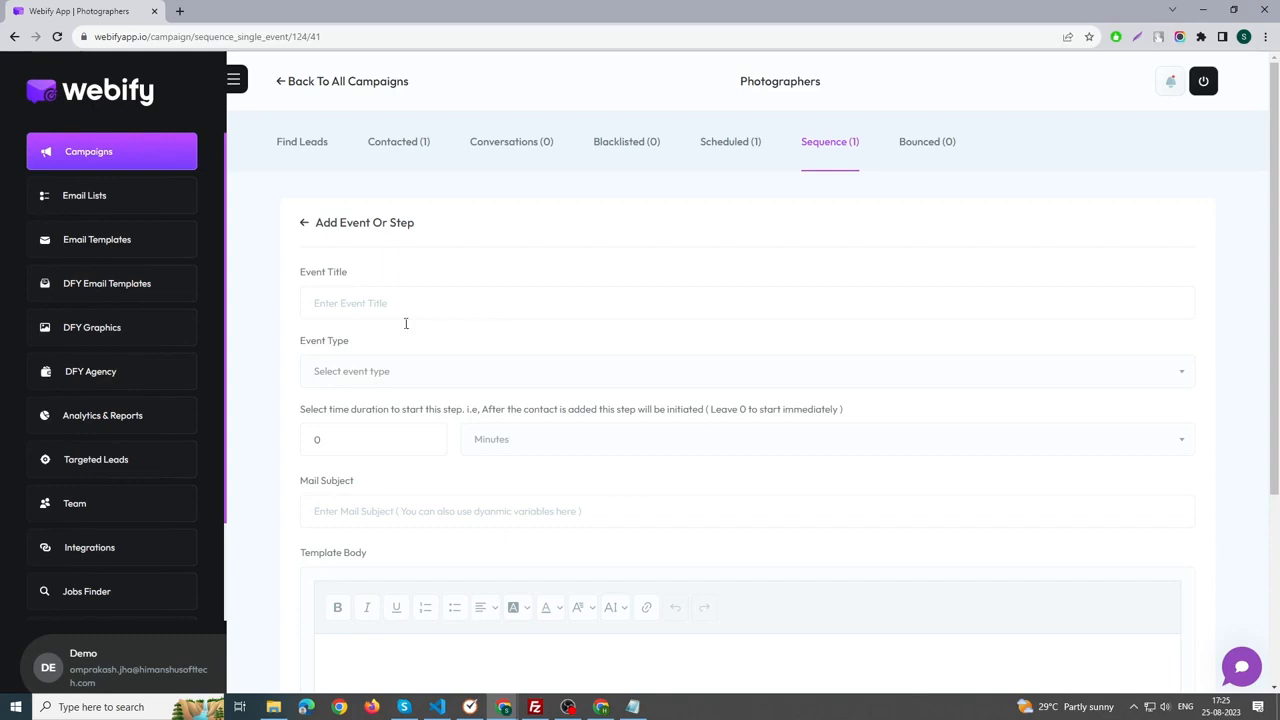
left_click(371, 306)
left_click(386, 341)
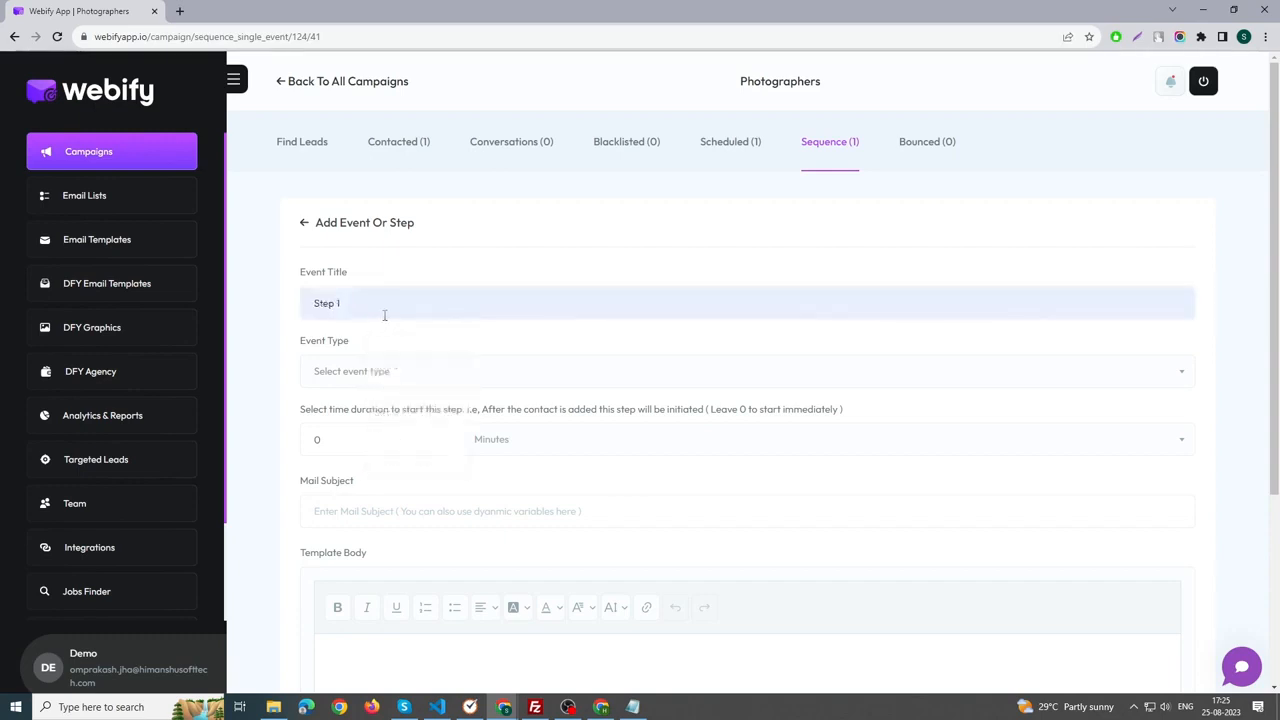
scroll(383, 312, "down", 1)
left_click(384, 305)
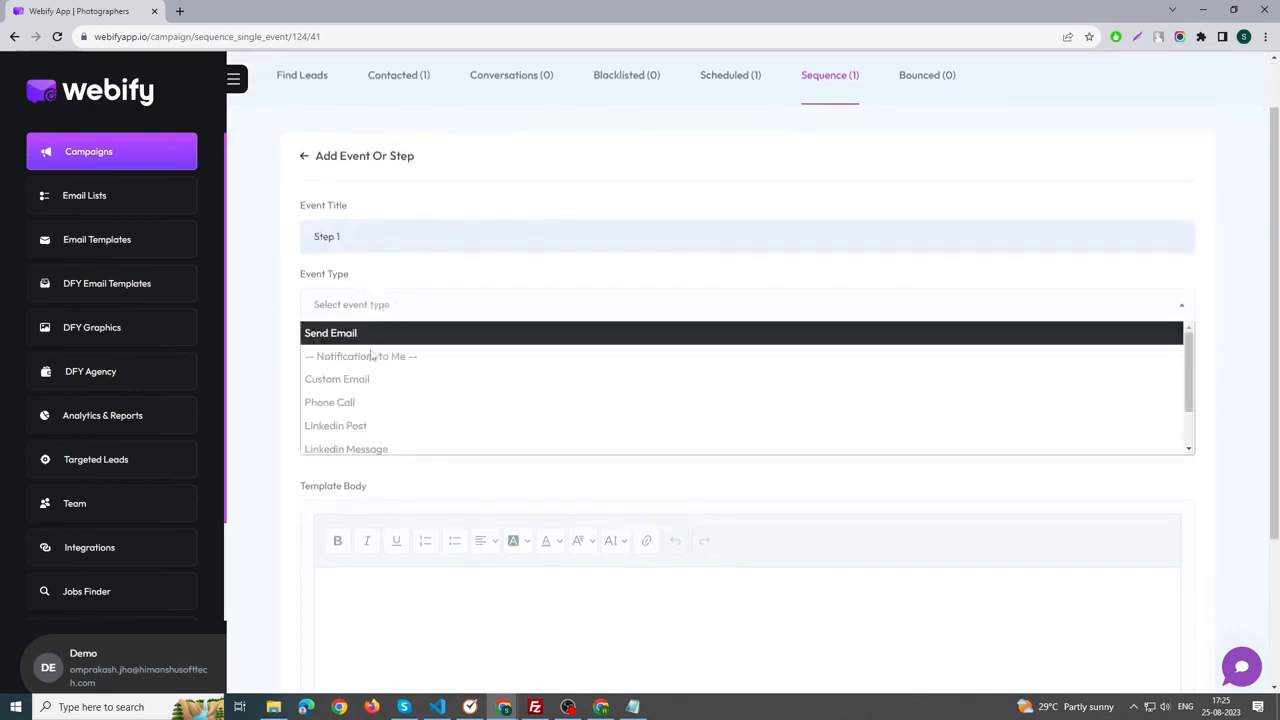
scroll(372, 410, "down", 1)
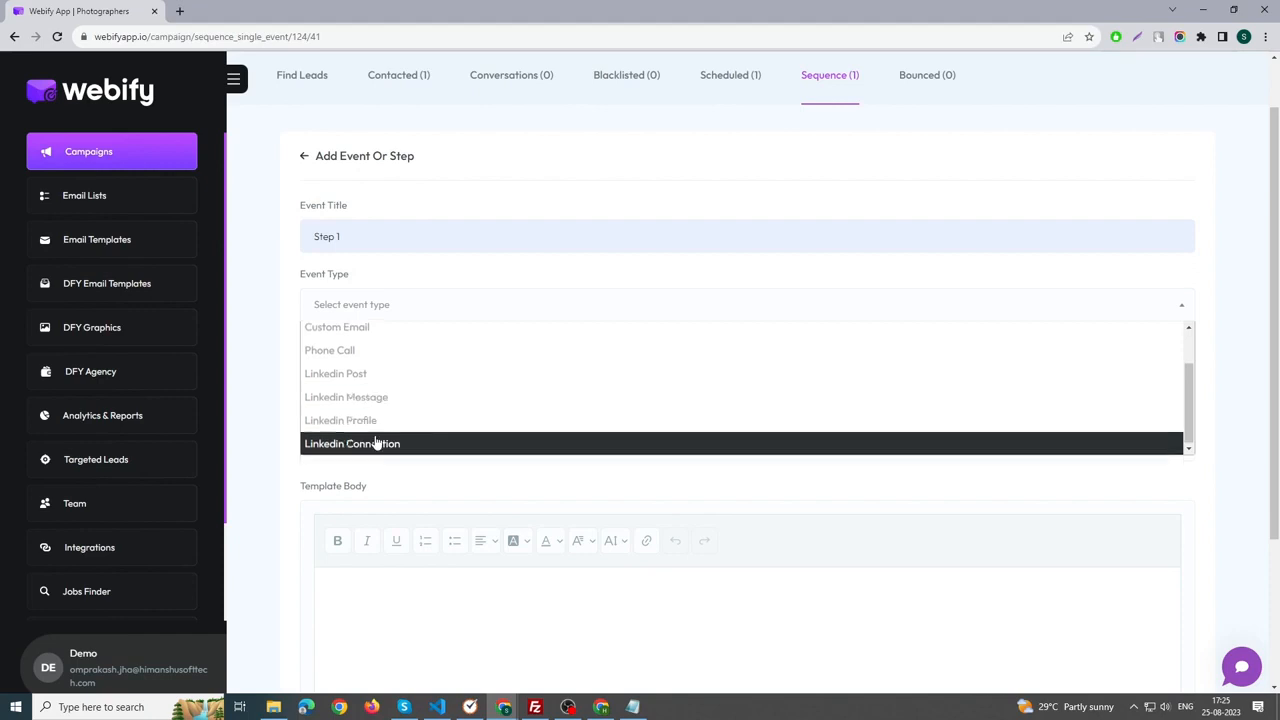
scroll(372, 438, "up", 2)
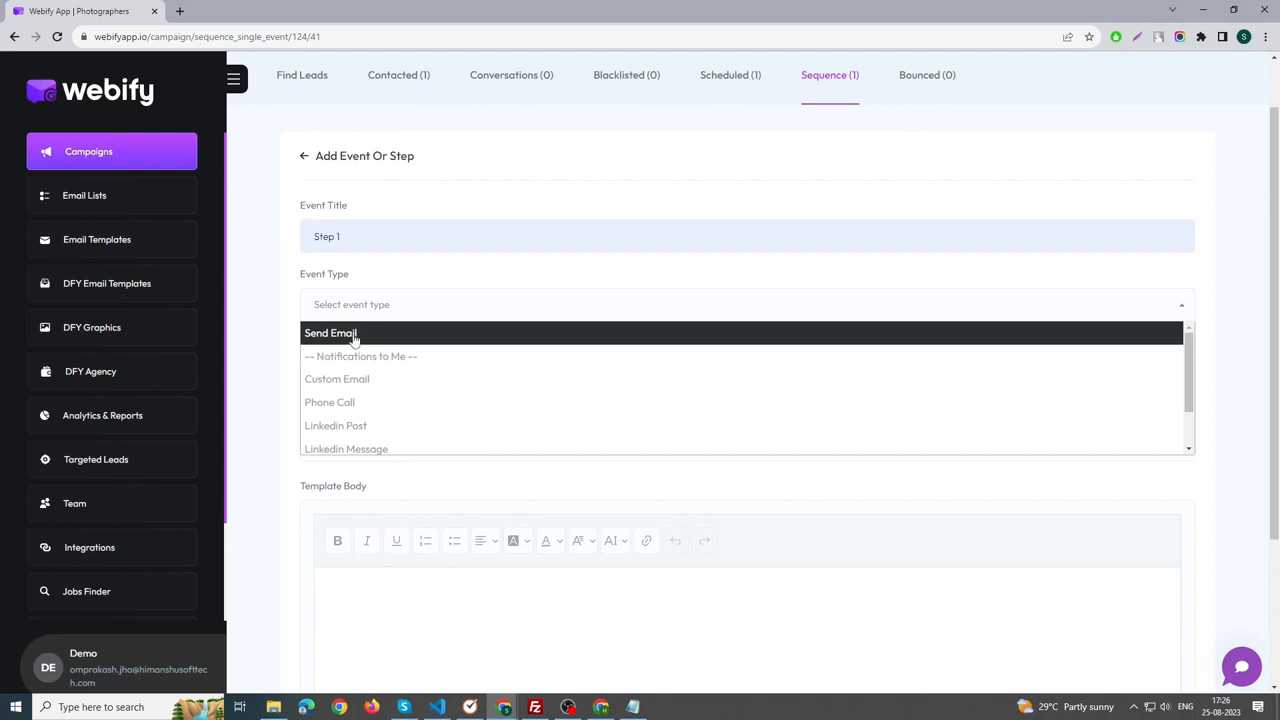
left_click(354, 335)
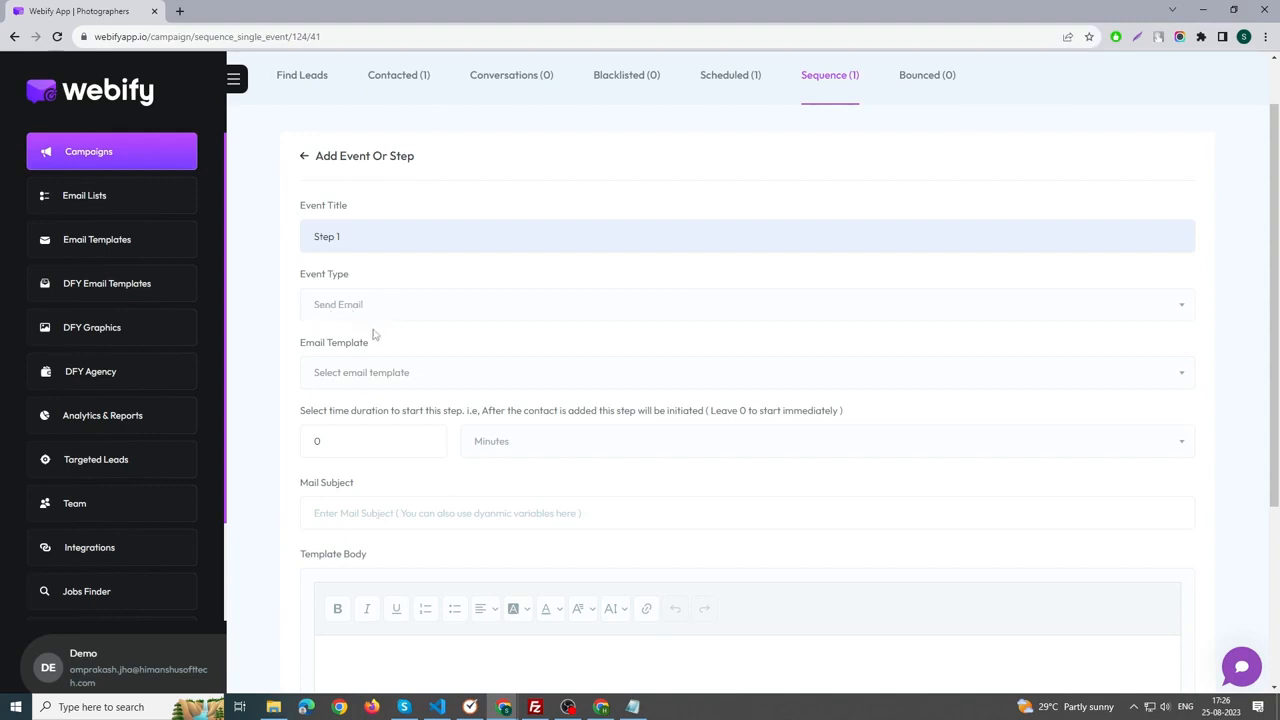
Apply the email template "My created template" to the step, keep its start delay at 0 minutes and create the event
scroll(370, 330, "down", 1)
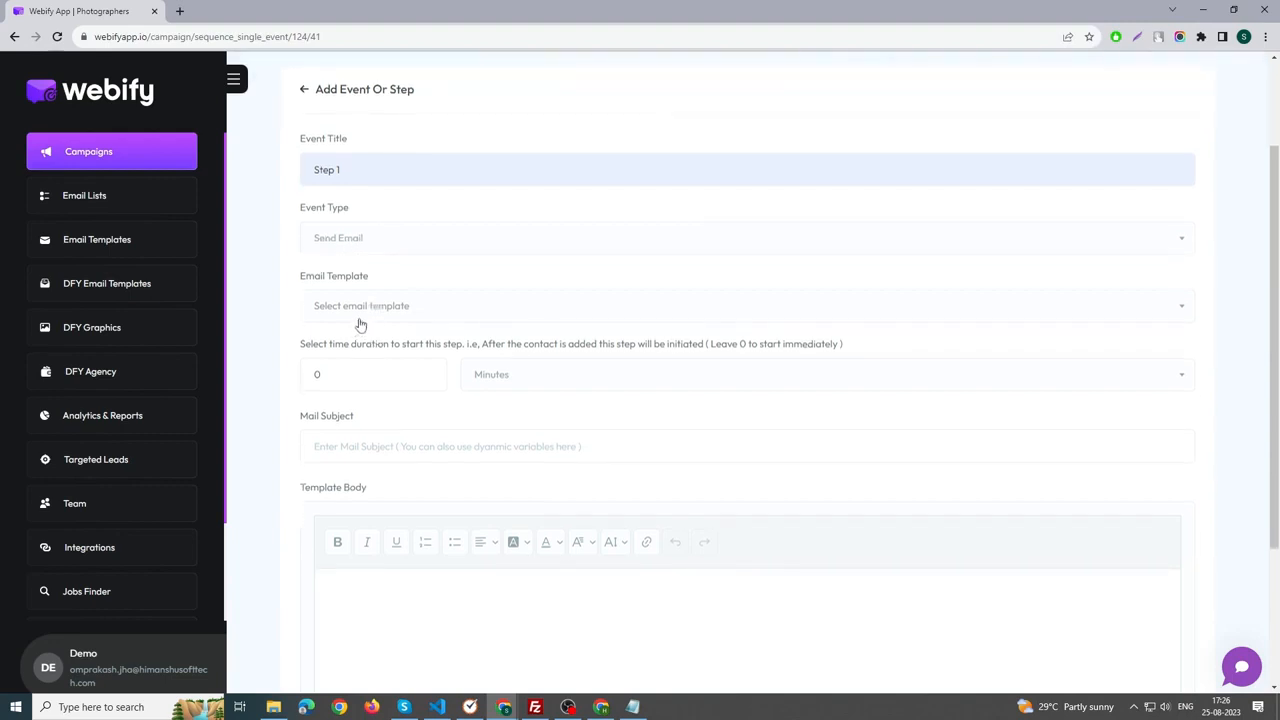
left_click(365, 308)
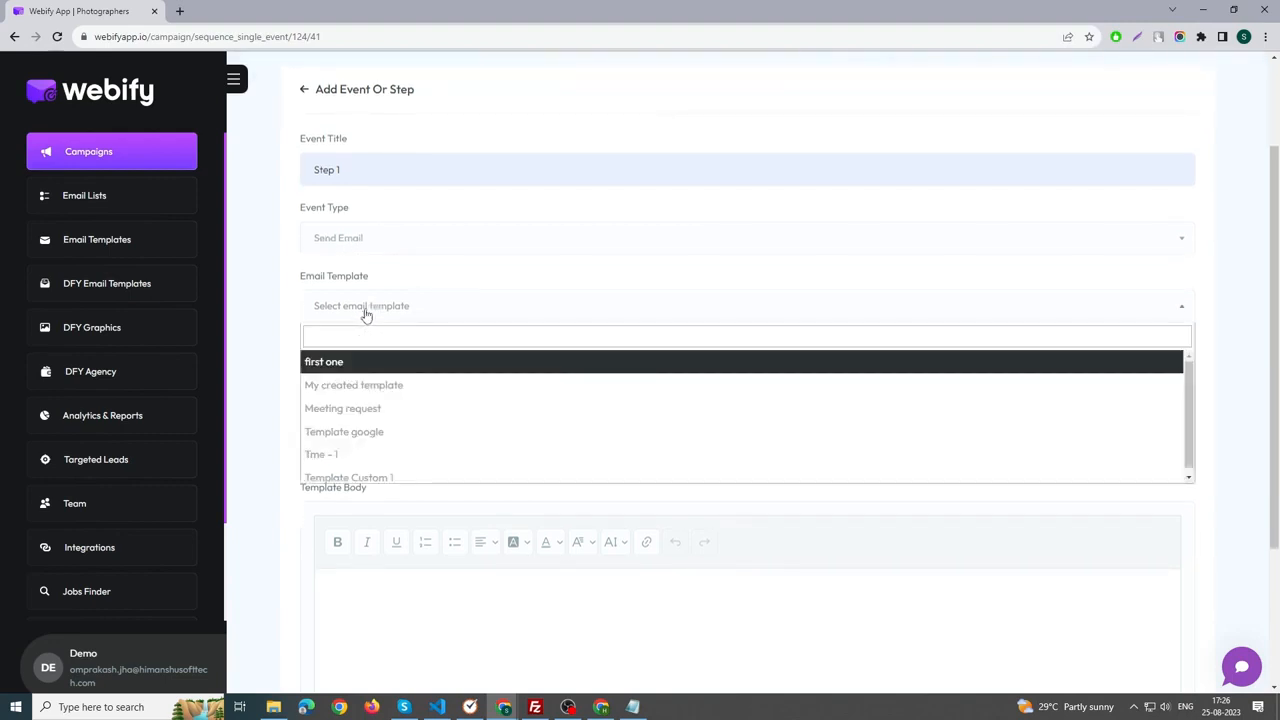
left_click(372, 386)
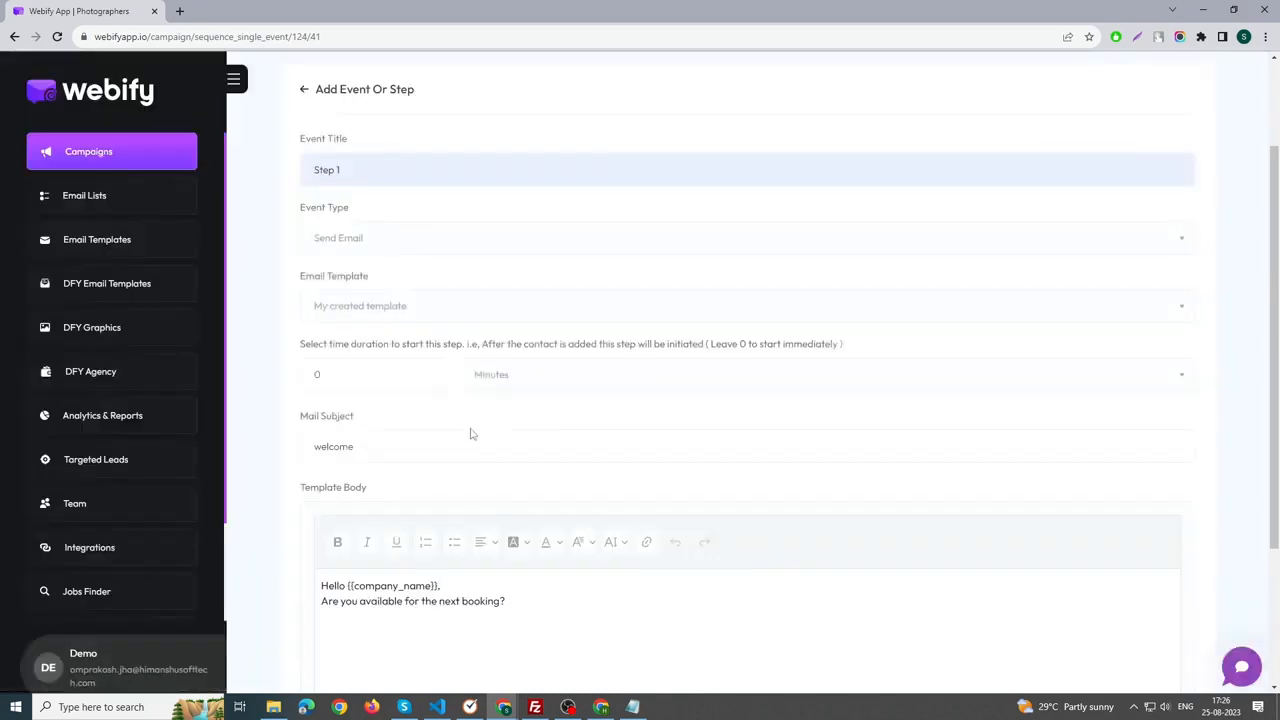
scroll(494, 458, "down", 1)
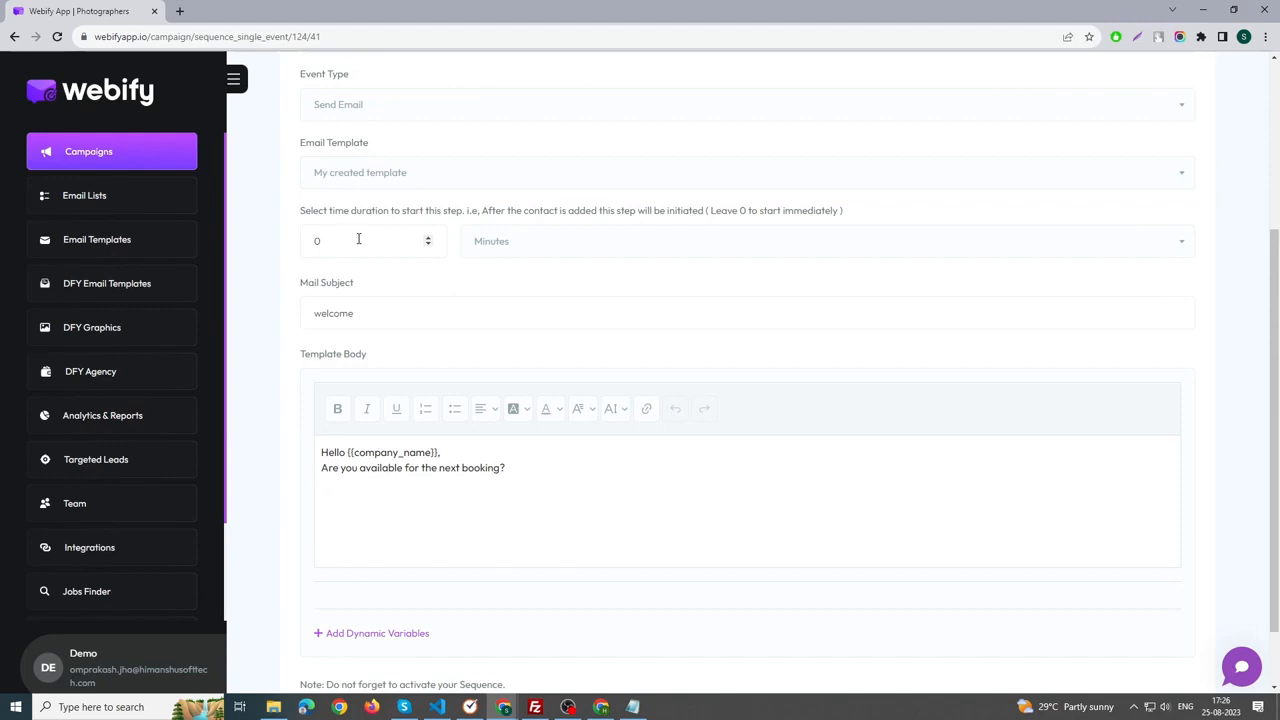
left_click(336, 237)
scroll(453, 272, "down", 2)
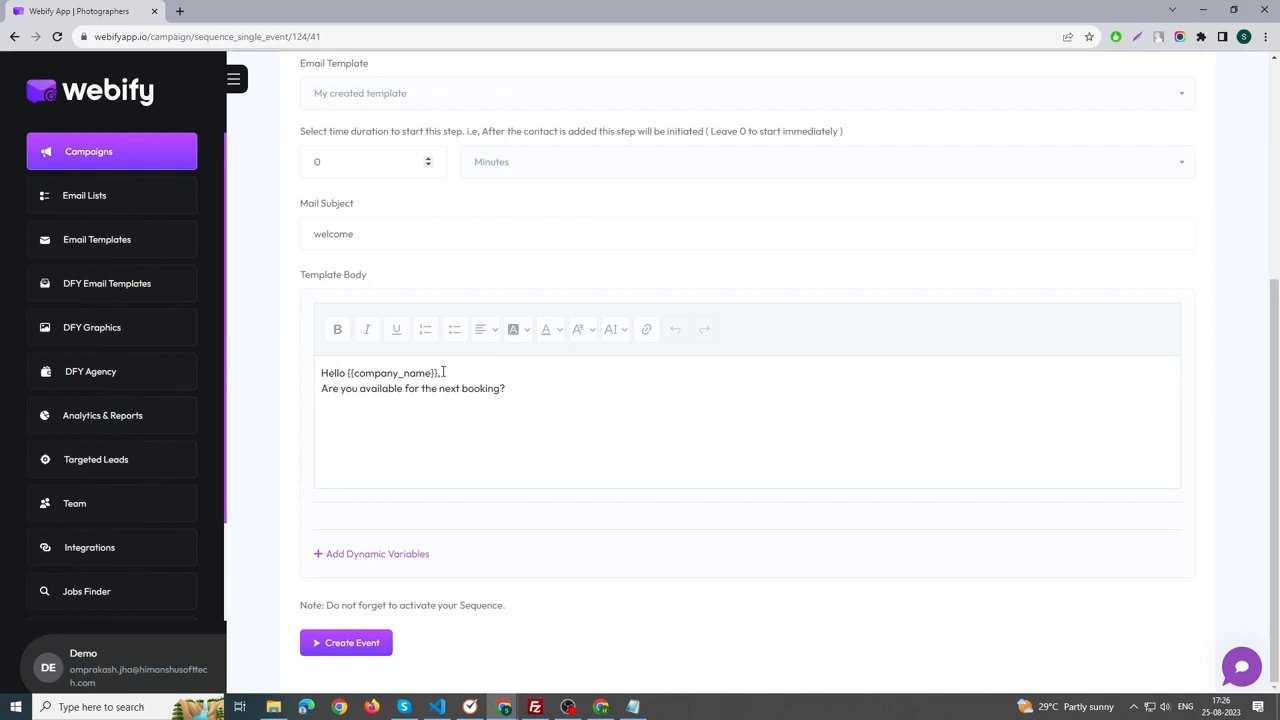
left_click(343, 645)
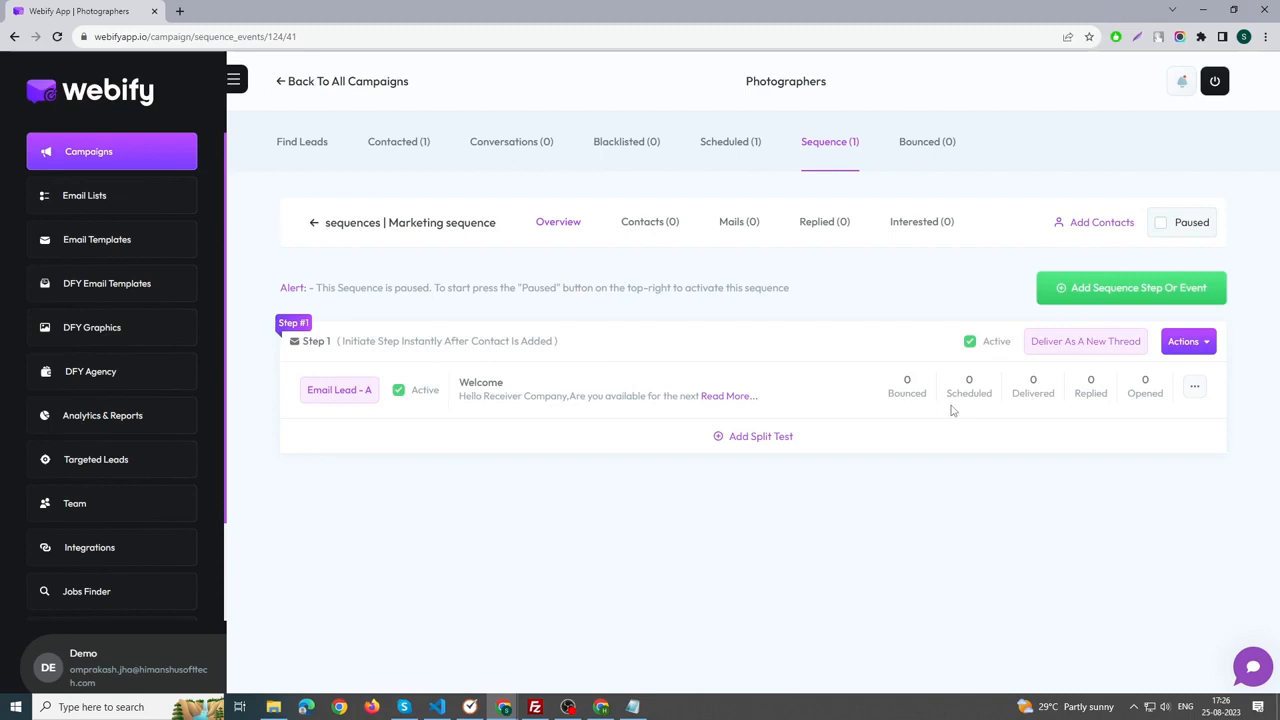
Look at the split test form for Step 1 and close it without creating a test
left_click(738, 440)
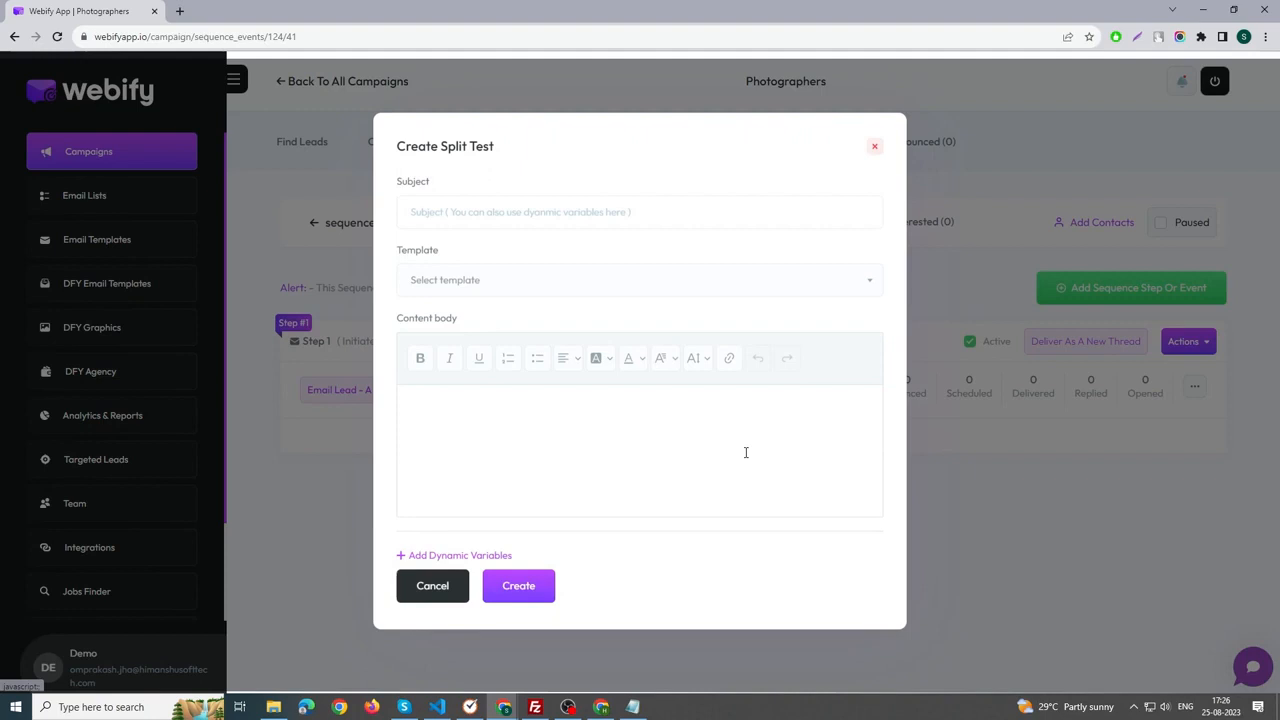
left_click(1000, 495)
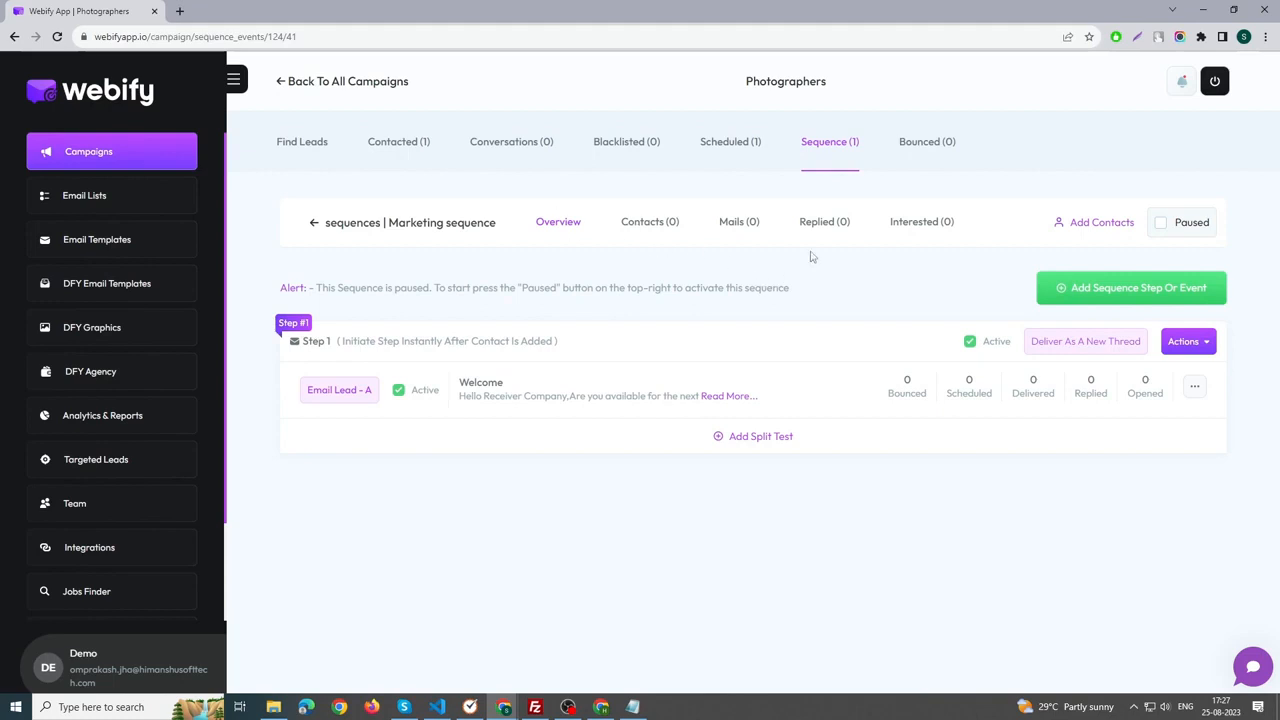
Add the leads The Martin Crew Photography LLC and VoidCodersTM to the Marketing sequence
left_click(1099, 226)
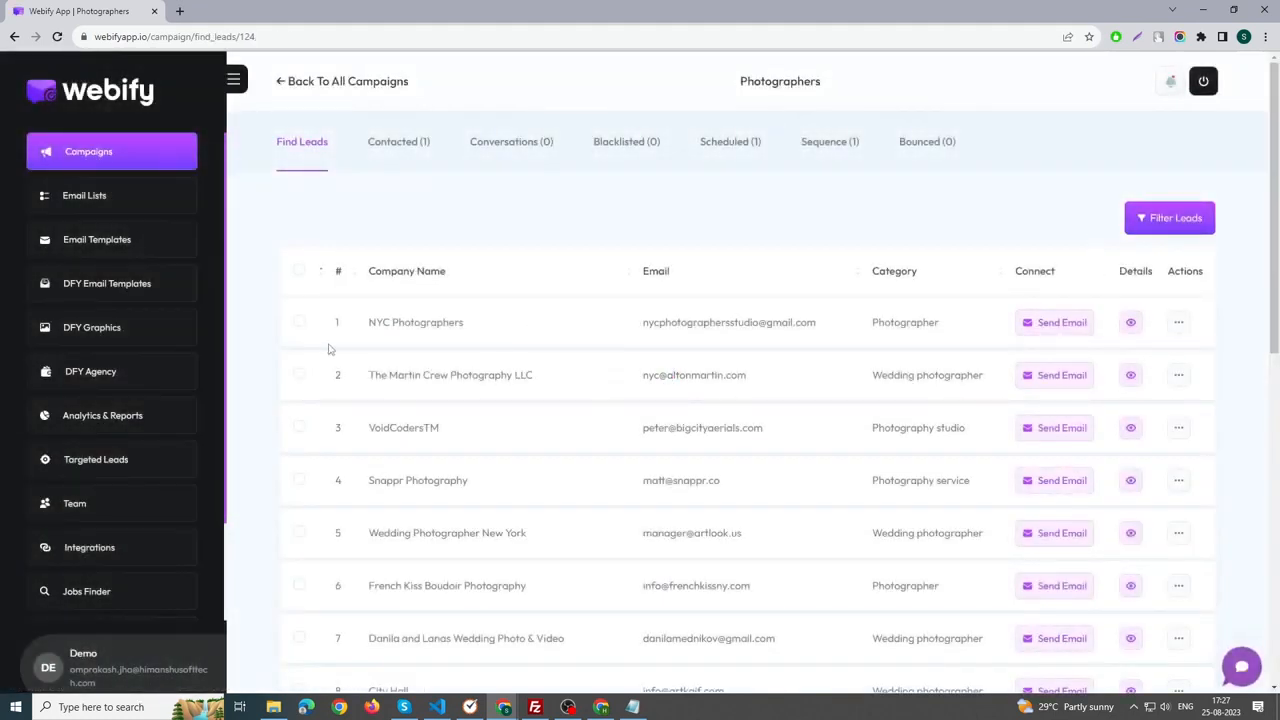
left_click(299, 374)
left_click(299, 429)
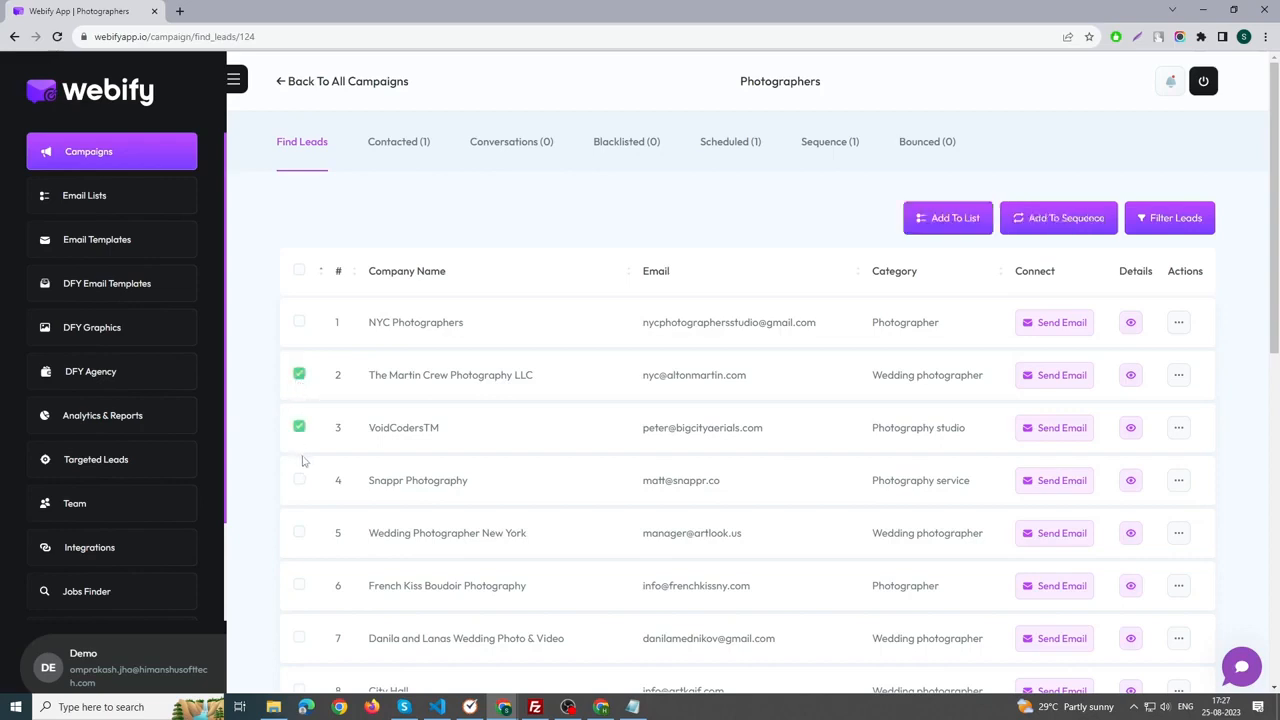
left_click(1064, 219)
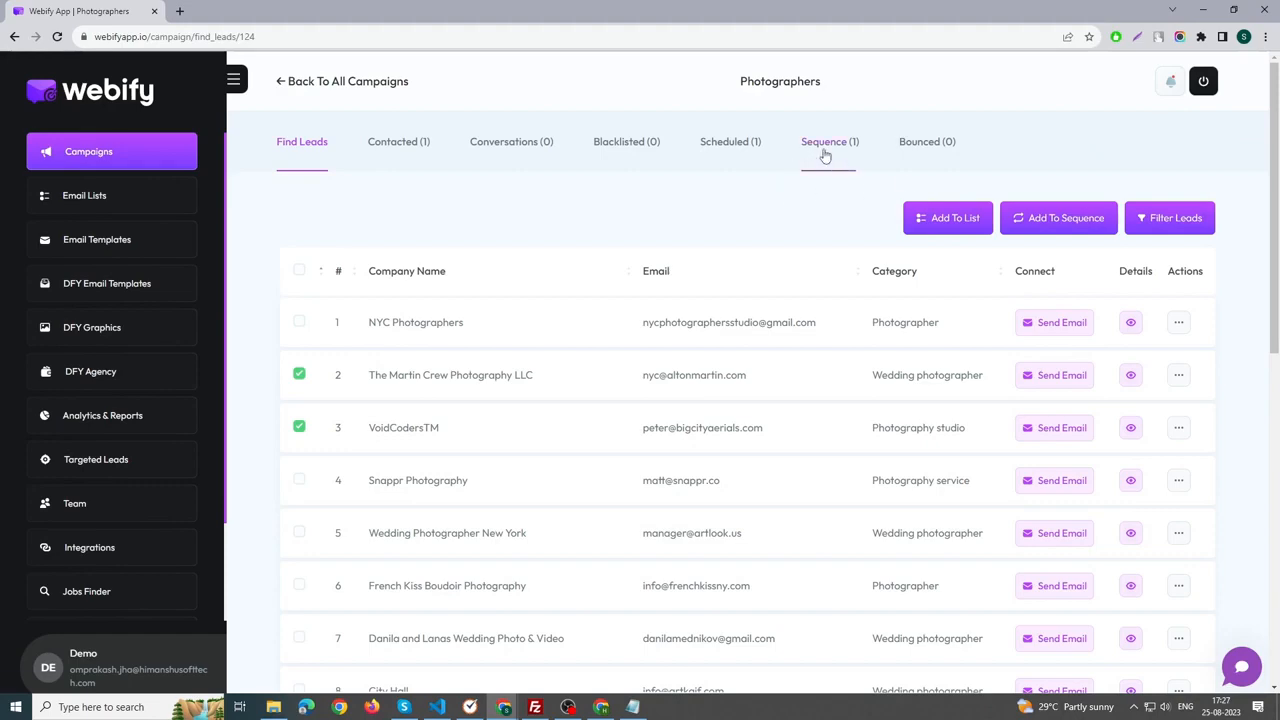
Reopen the steps of the Marketing sequence and switch the sequence from paused to active
left_click(825, 150)
left_click(1050, 333)
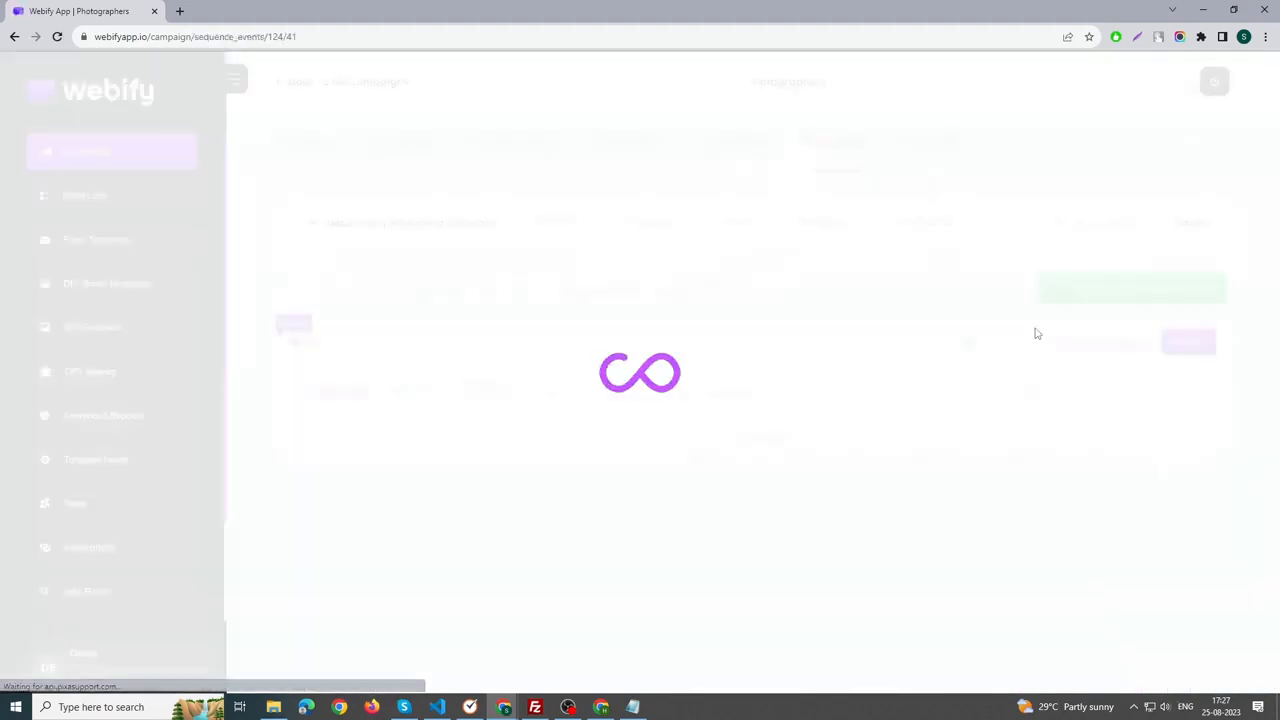
left_click_drag(316, 288, 803, 288)
left_click(803, 288)
left_click(1196, 224)
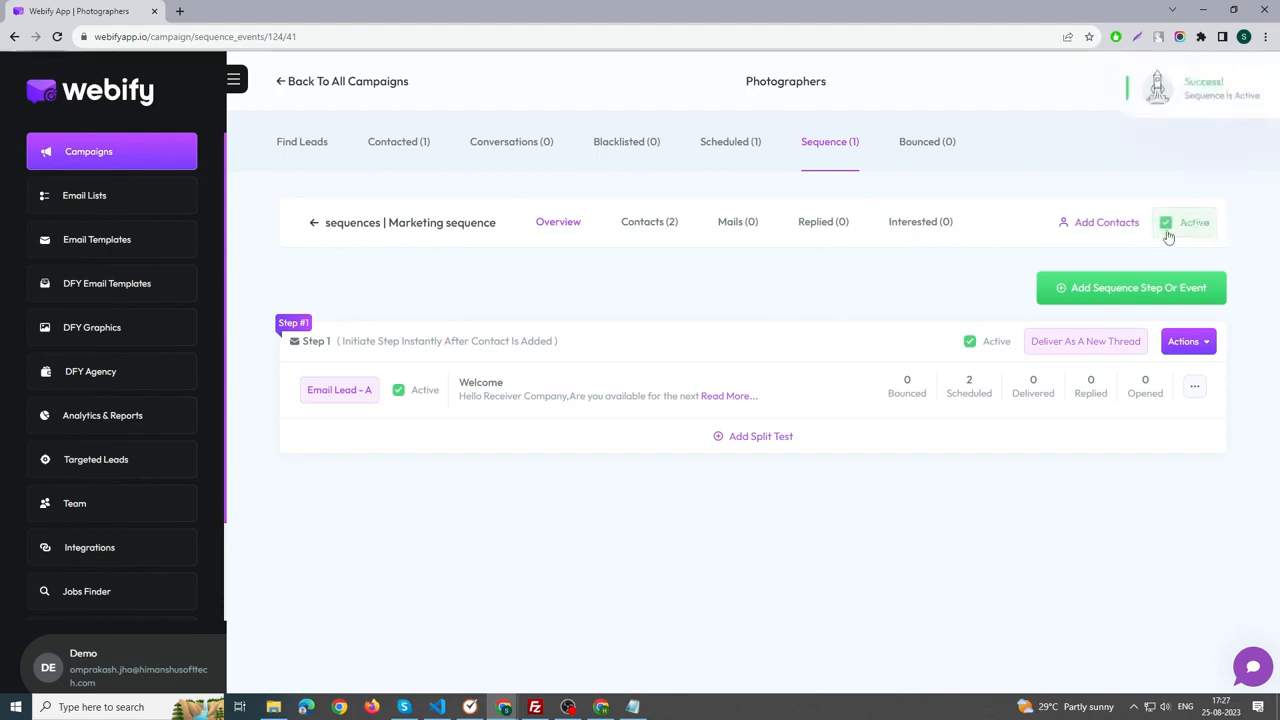
Review the contacts added to the Marketing sequence and go back to all campaigns
left_click(650, 223)
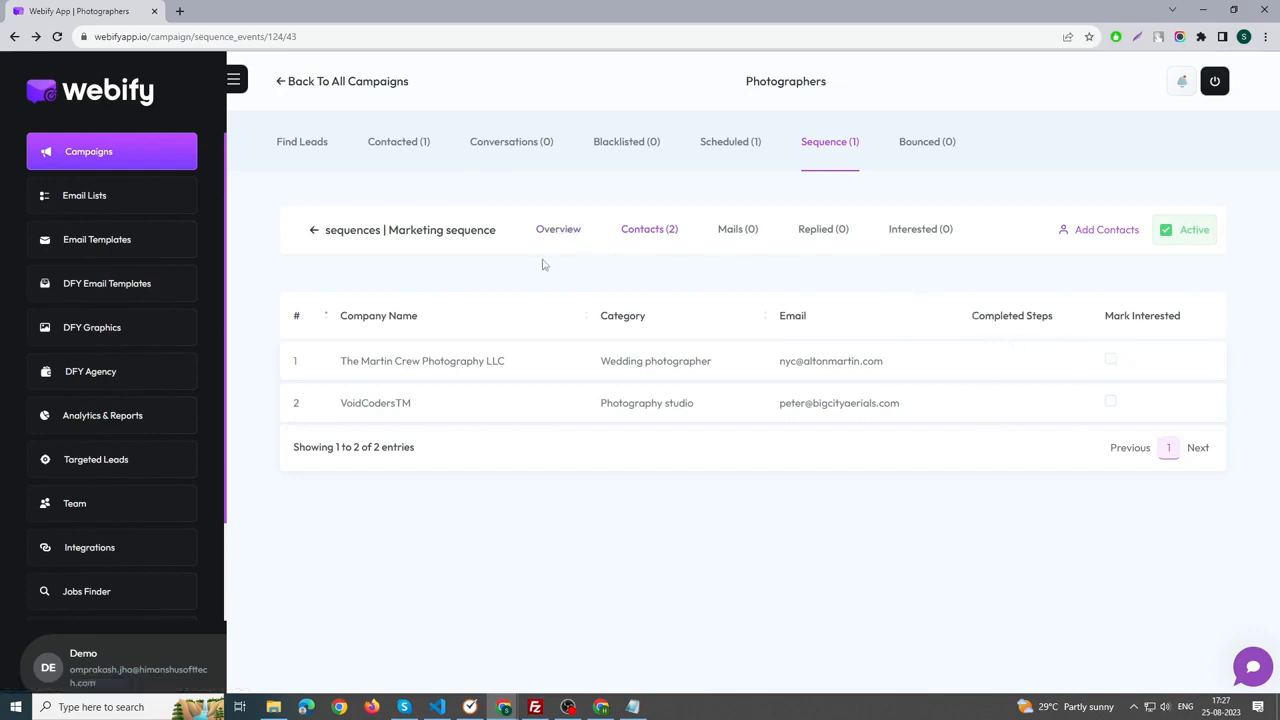
left_click(325, 83)
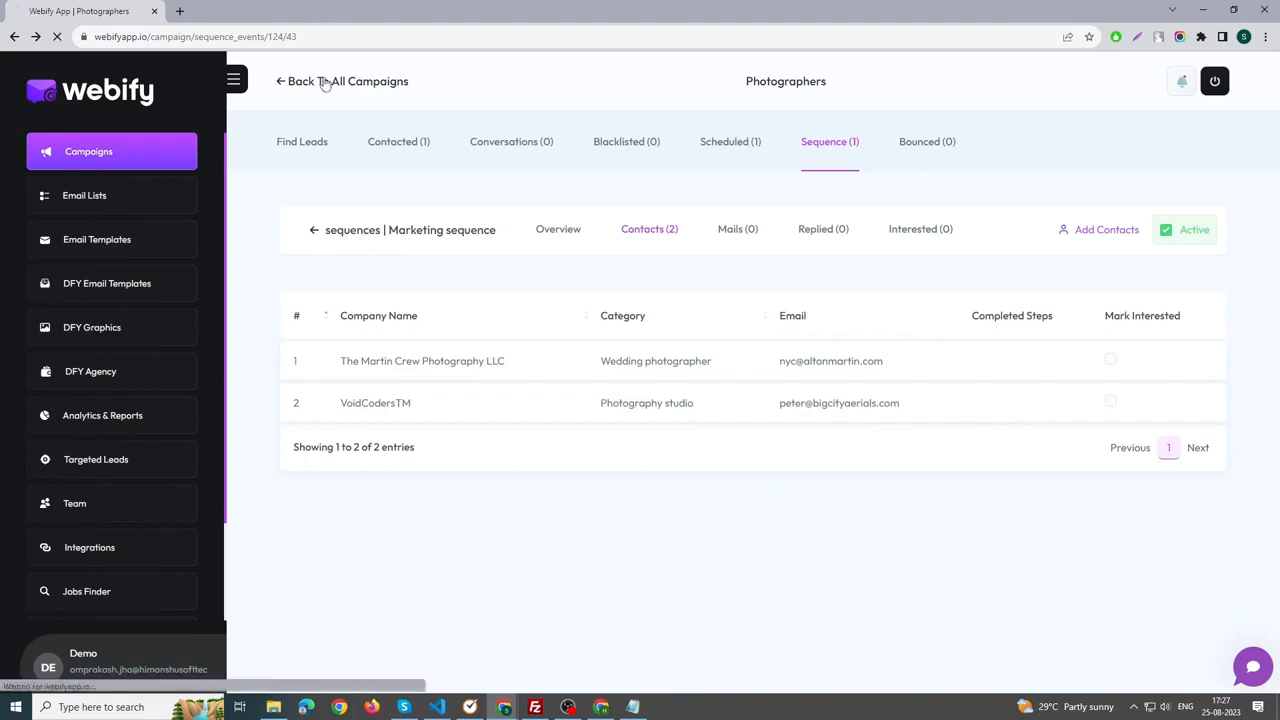